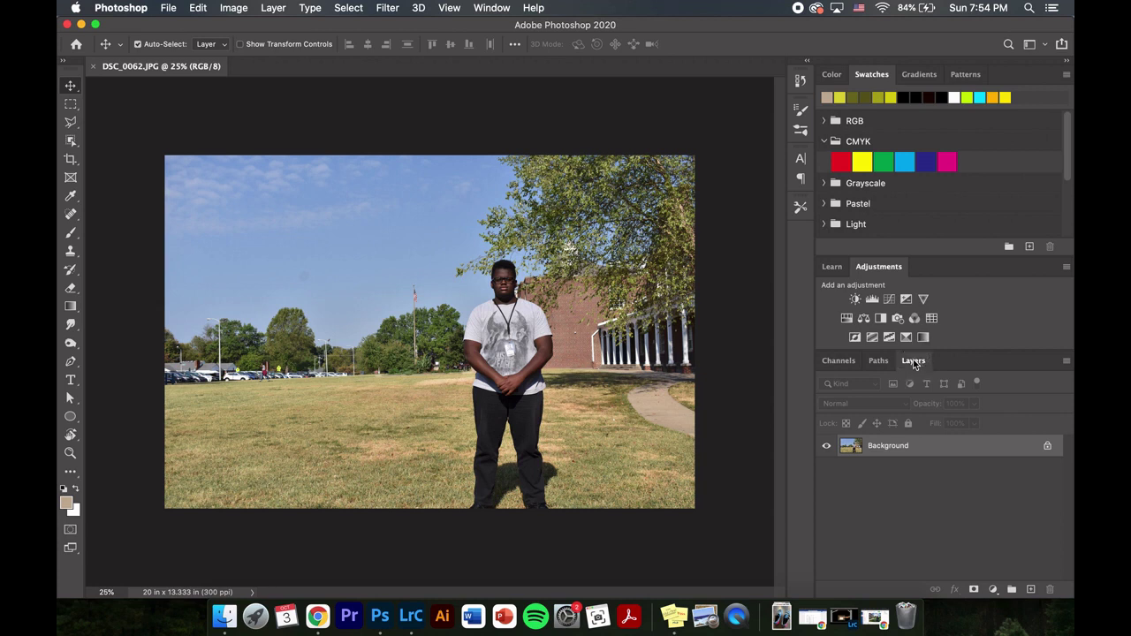
Switch to Finder, place DSC_0063.JPG from the Jpegs folder into the open photo document and set its opacity to 50%.
left_click(219, 610)
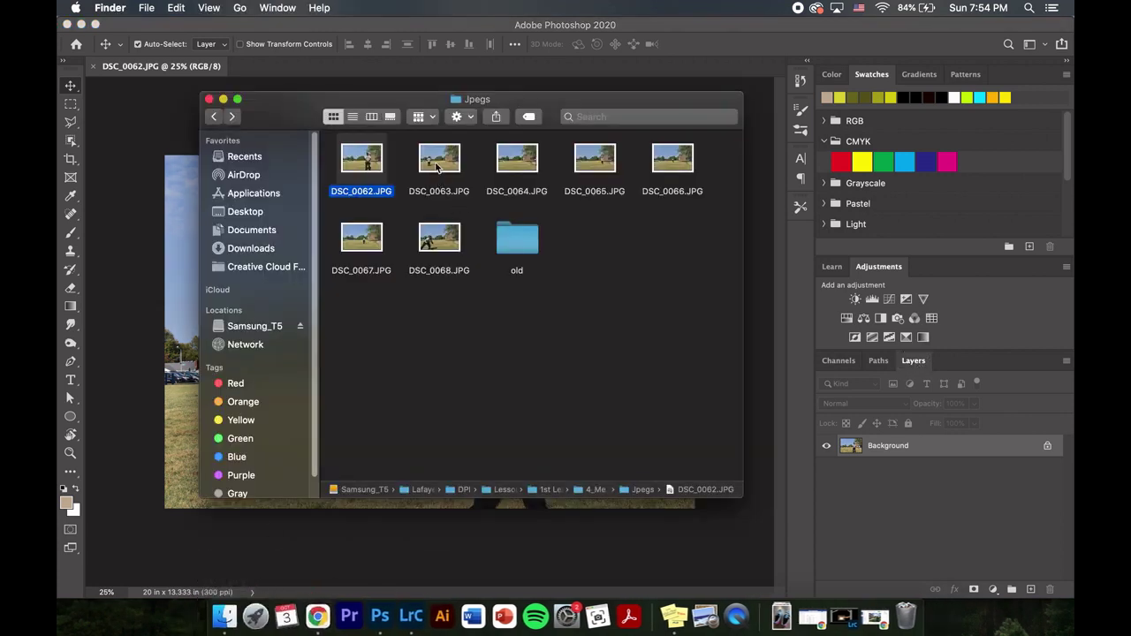
left_click(438, 175)
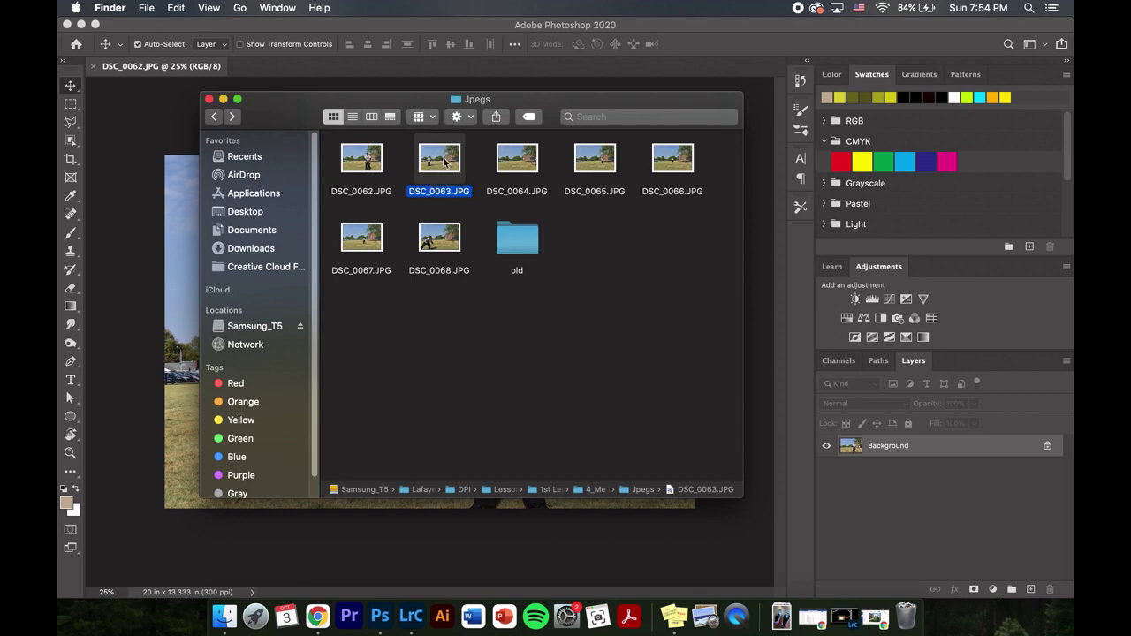
left_click_drag(444, 162, 431, 306)
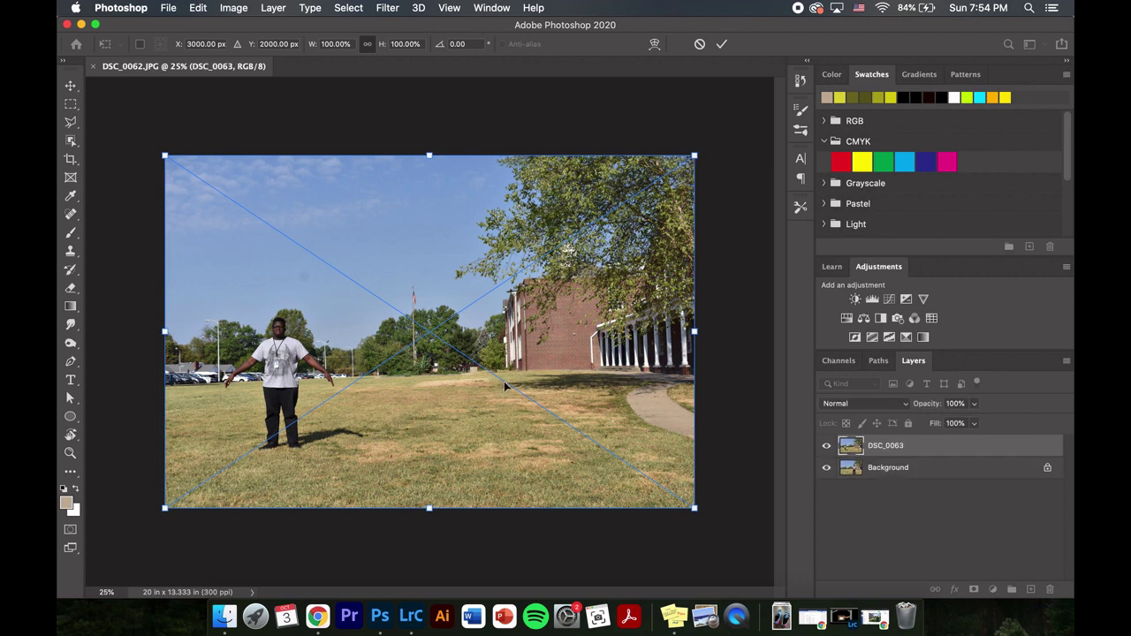
left_click(975, 407)
left_click_drag(974, 422, 942, 425)
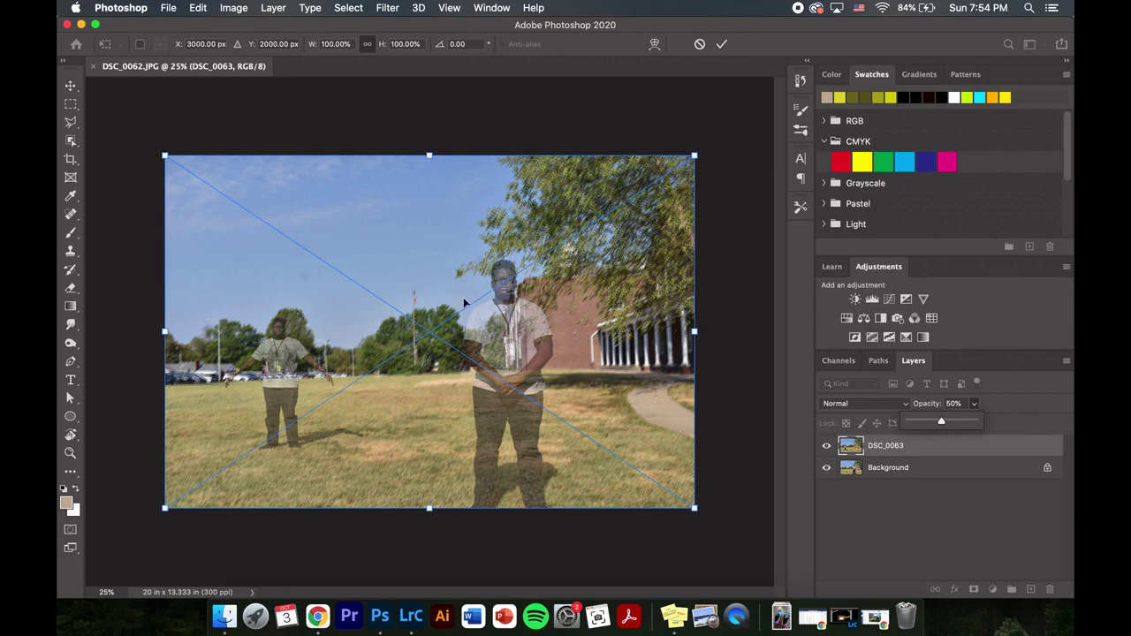
Align the DSC_0063 photo with the background tree and lamp post by nudging it to X 3009 px, Y 1984 px, and commit the placement.
key("super+equal")
key("super+equal")
key("super+equal")
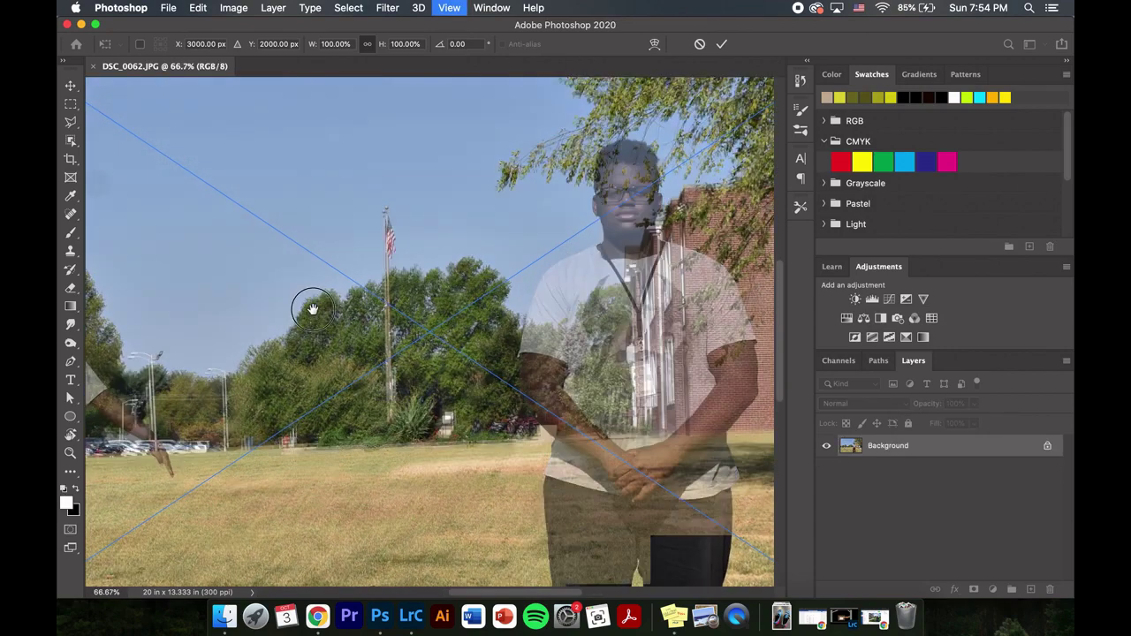
left_click_drag(313, 309, 639, 279)
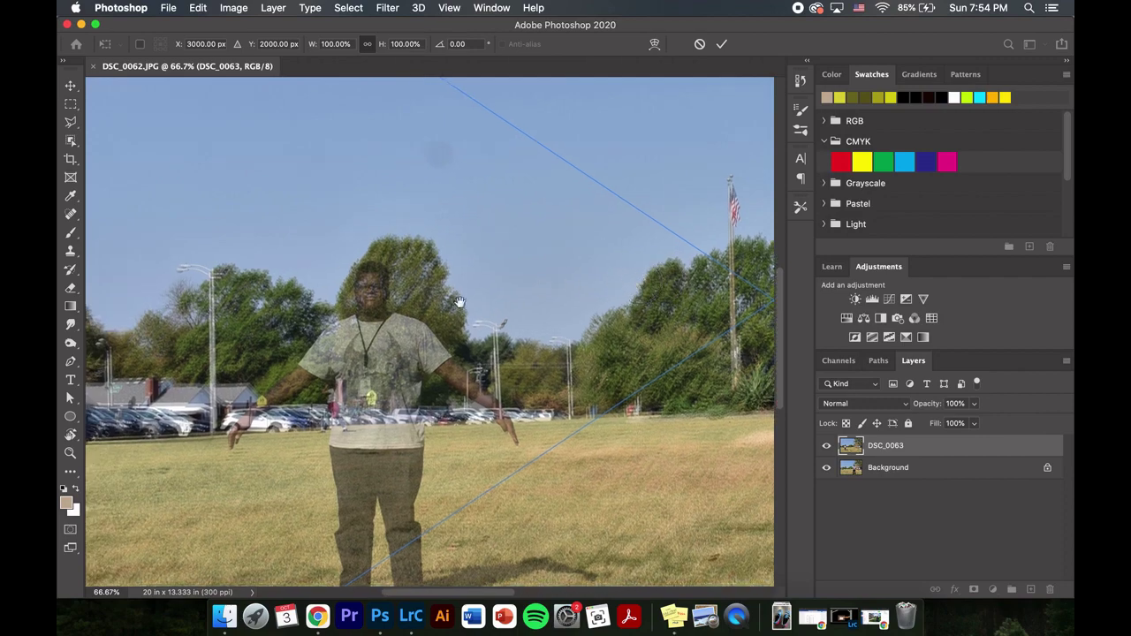
mouse_move(439, 318)
left_mouse_down()
mouse_move(464, 302)
mouse_move(458, 325)
mouse_move(442, 322)
left_mouse_up()
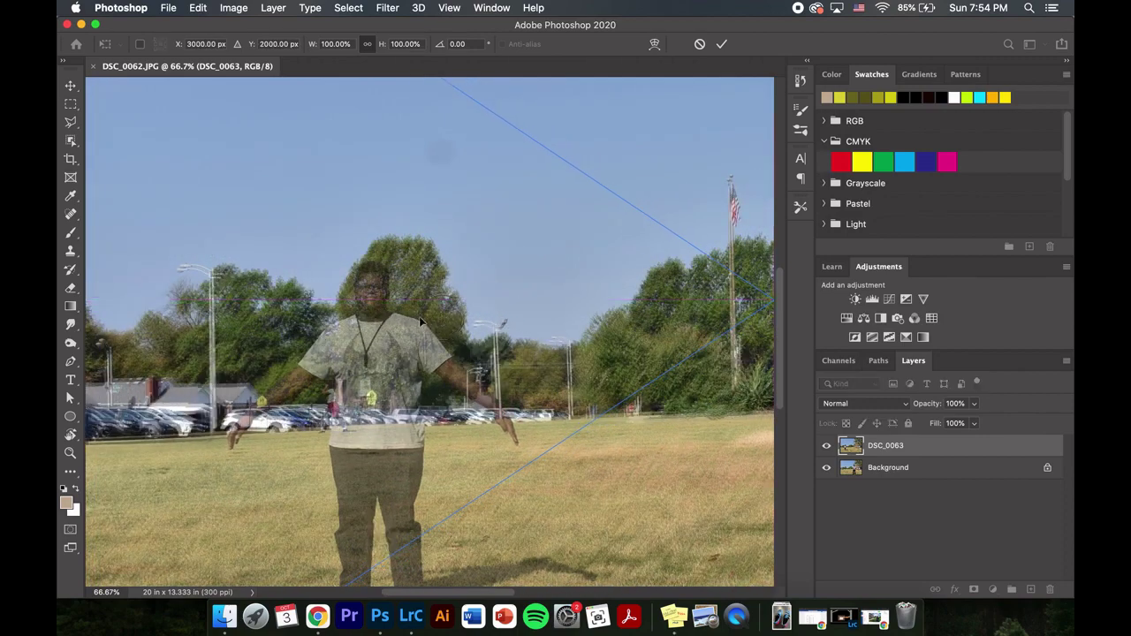
key("super+equal")
key("super+equal")
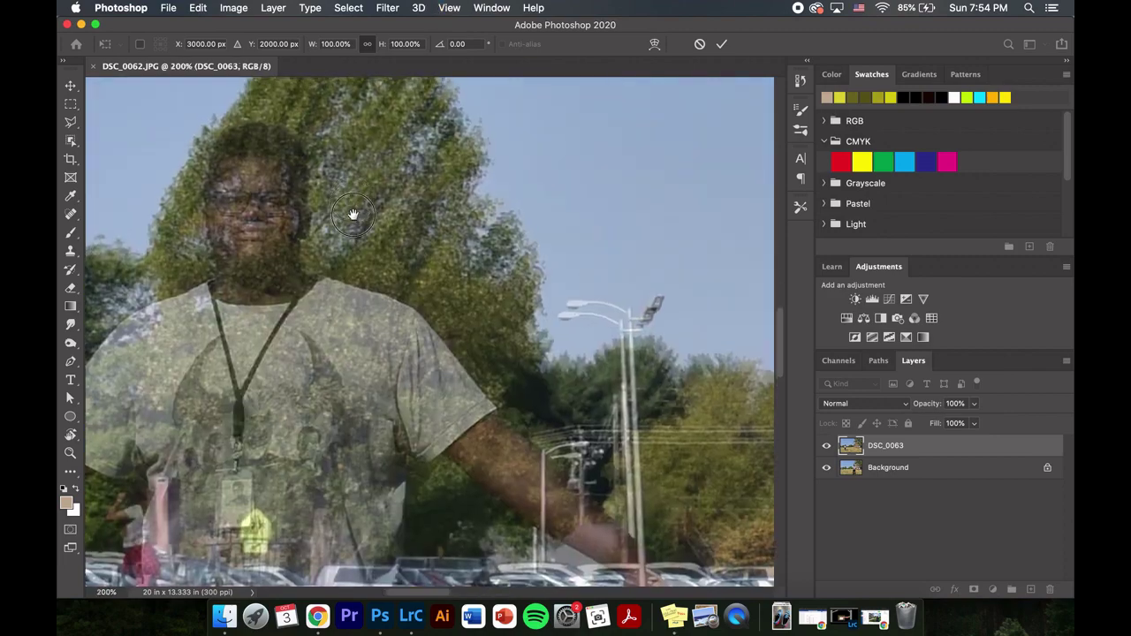
left_click_drag(354, 201, 384, 323)
key("Up")
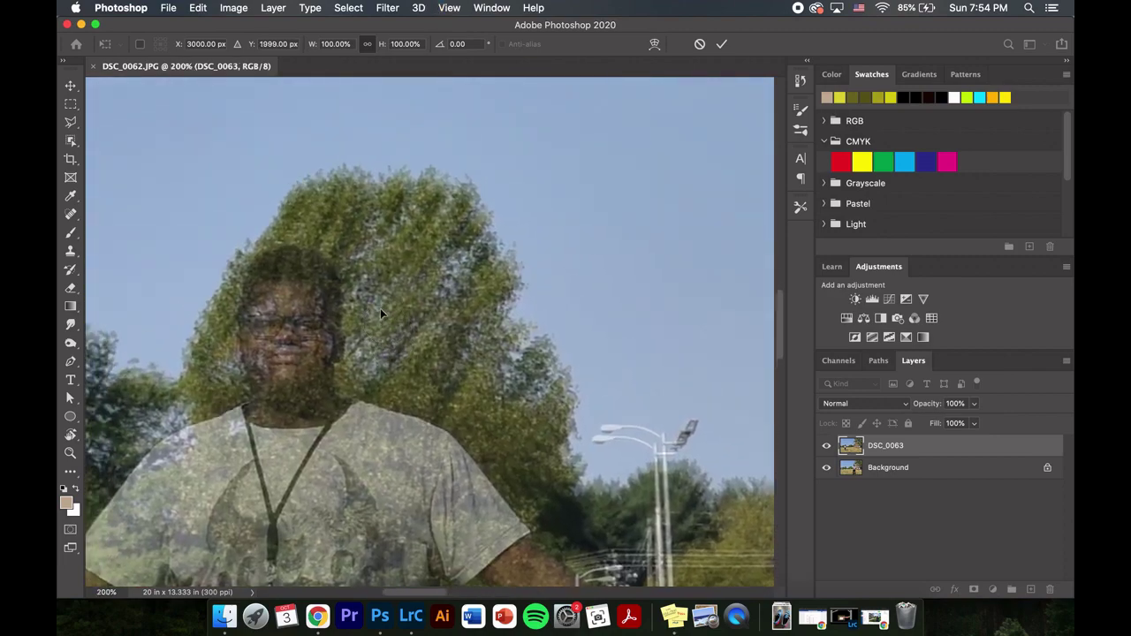
key("Right")
key("Right")
key("Right")
key("Right")
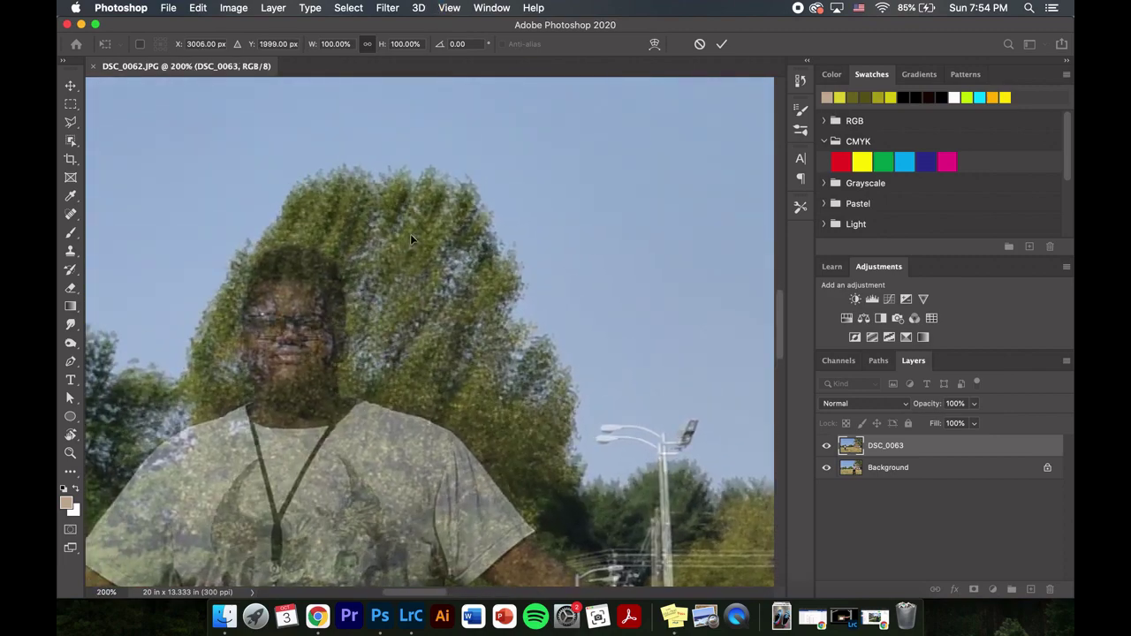
key("Up")
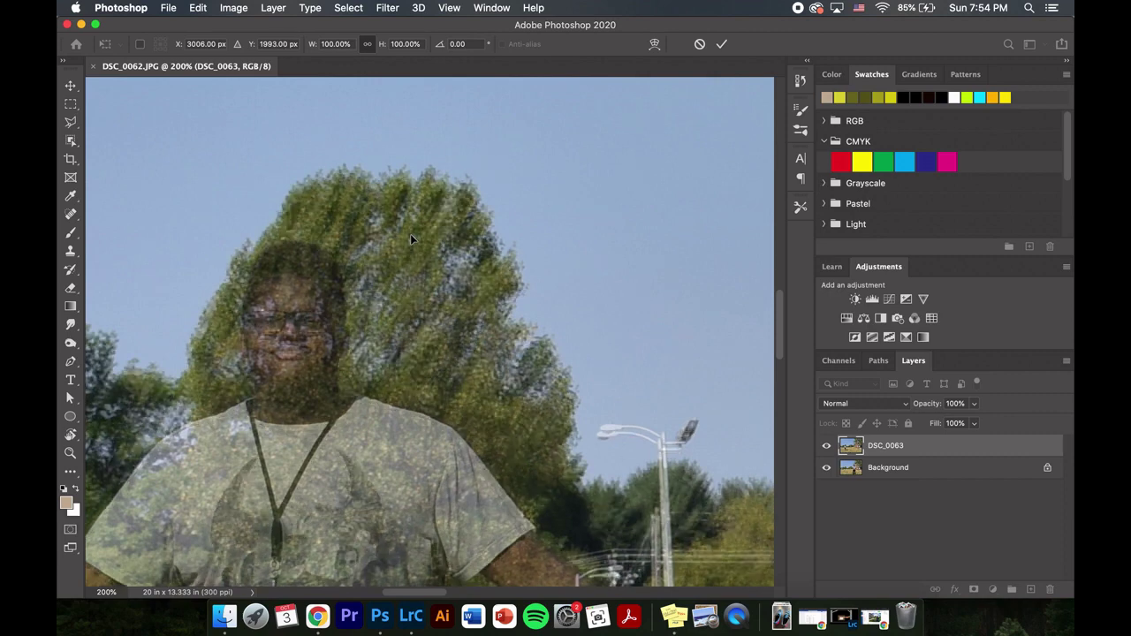
key("Up")
key("Up")
key("Up")
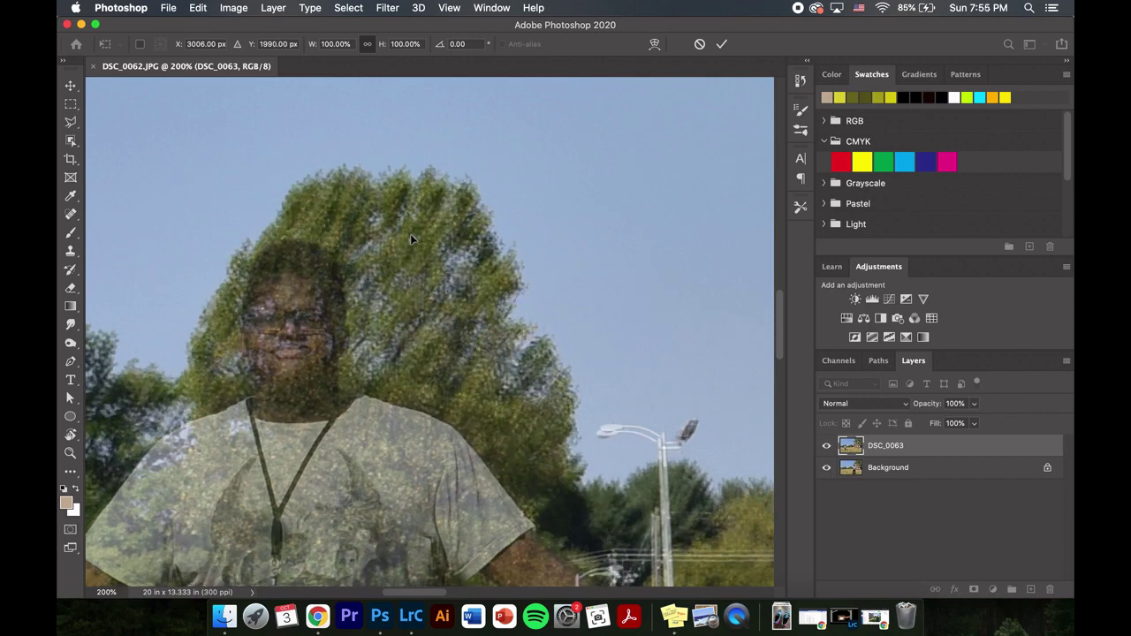
key("Up")
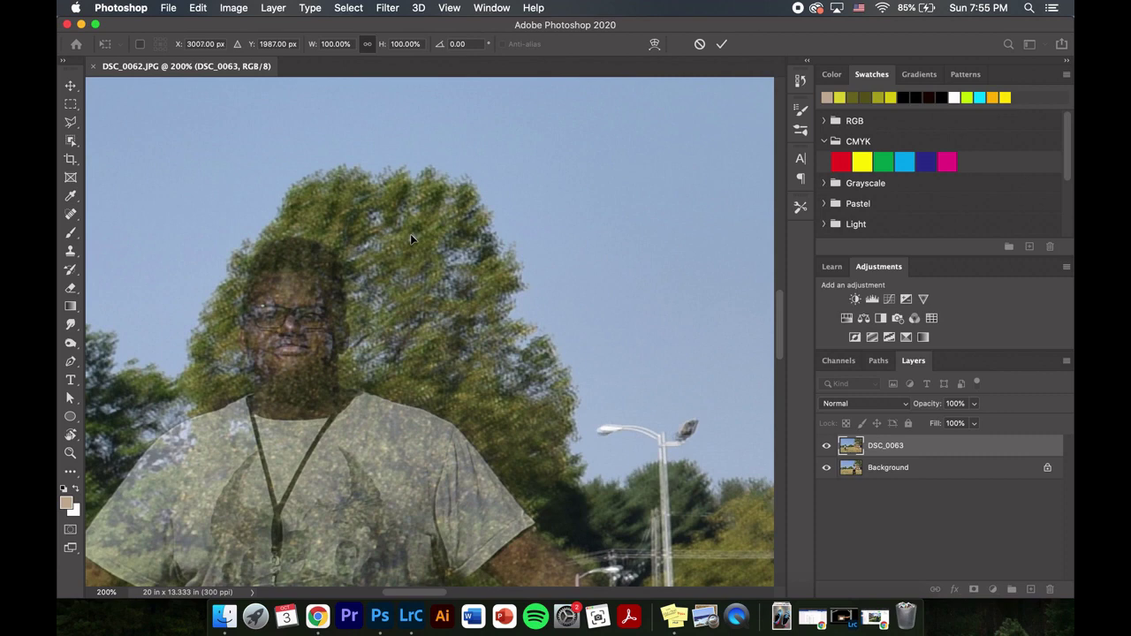
key("Right")
key("Up")
key("Up")
key("Up")
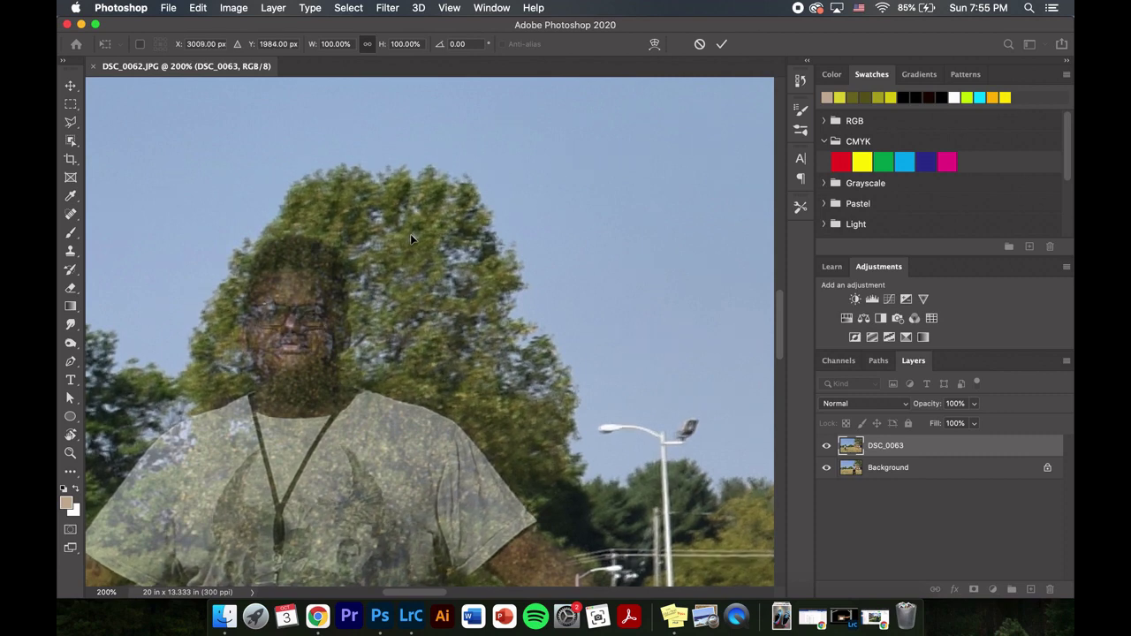
left_click(723, 45)
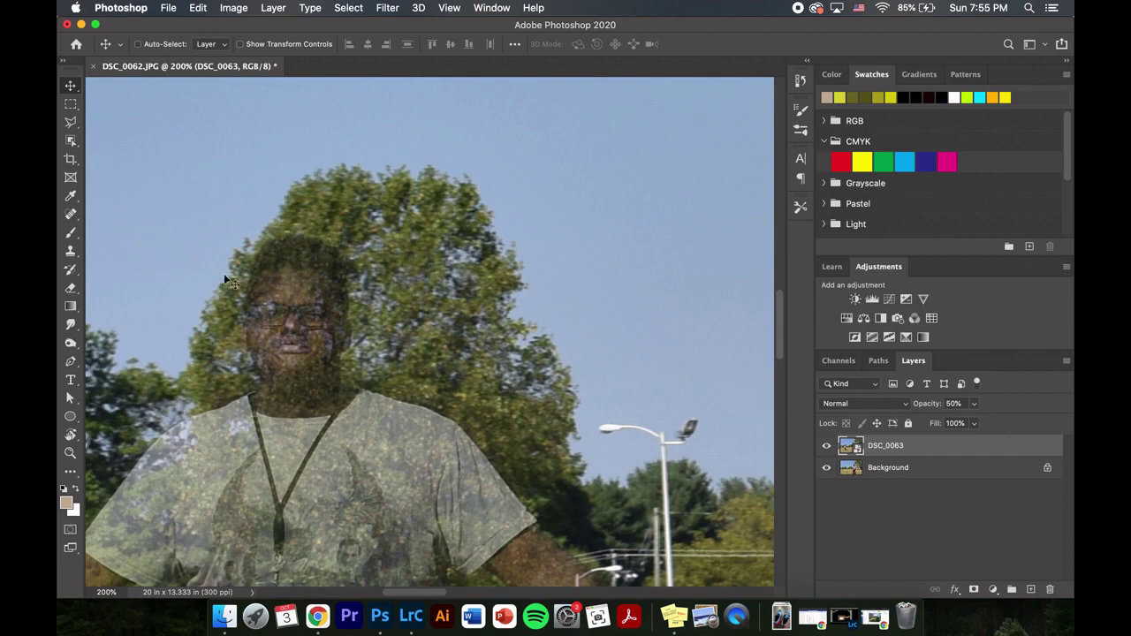
Set the DSC_0063 layer's opacity back to 100% and hide the layer.
key("super+minus")
key("super+minus")
key("super+0")
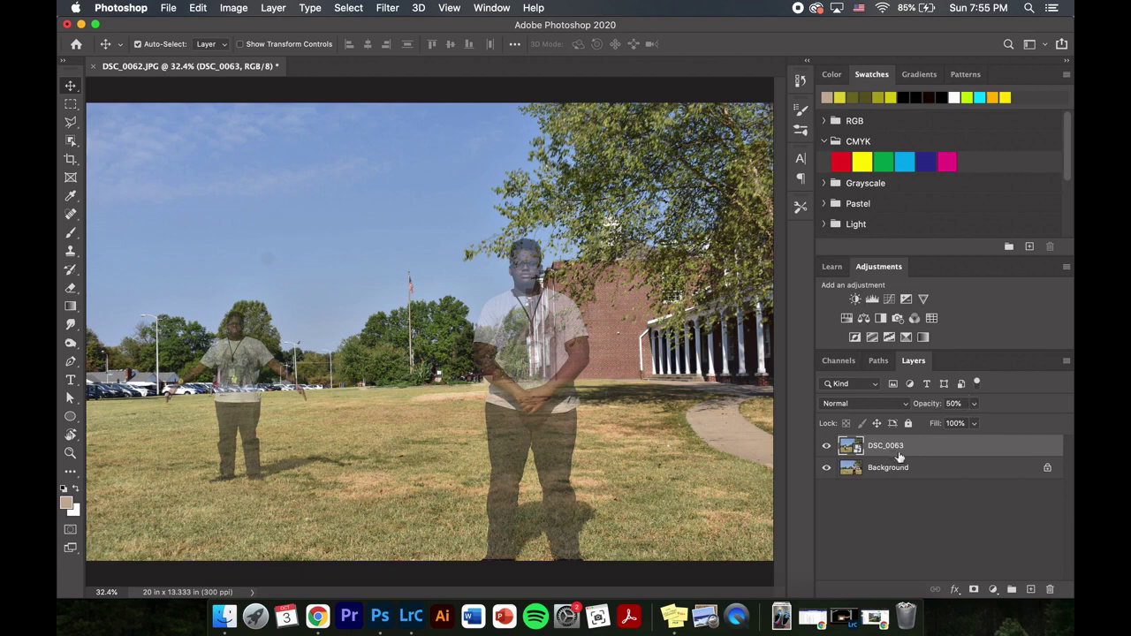
left_click(974, 403)
left_click_drag(976, 421, 1038, 429)
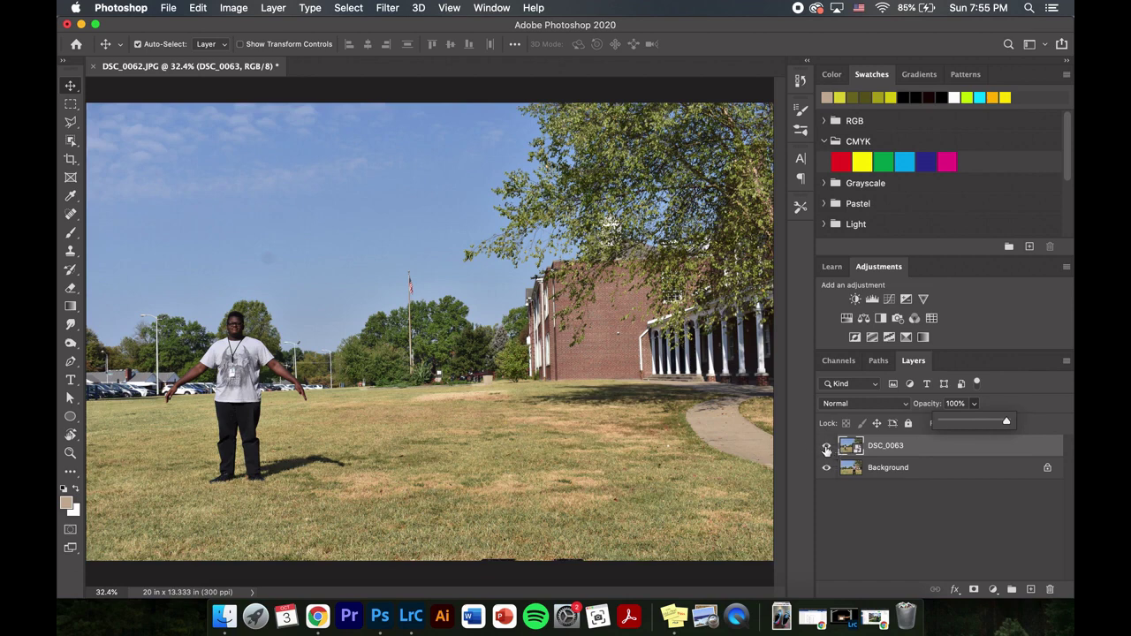
left_click(826, 449)
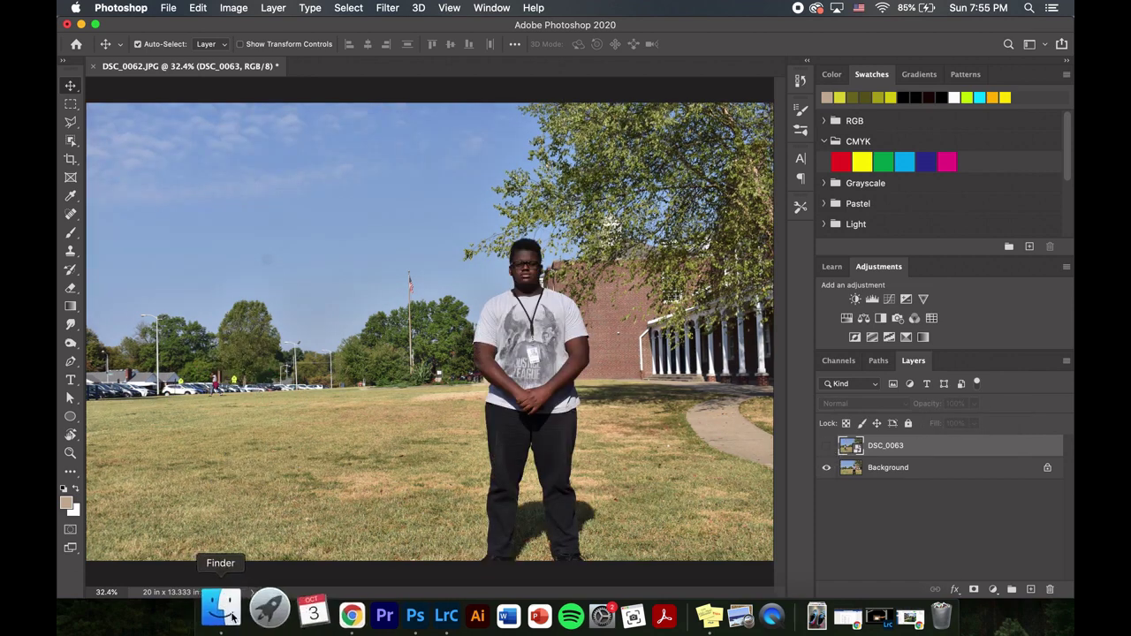
Switch to Finder, place DSC_0064.JPG into the photo document and set its opacity to 50%.
left_click(225, 615)
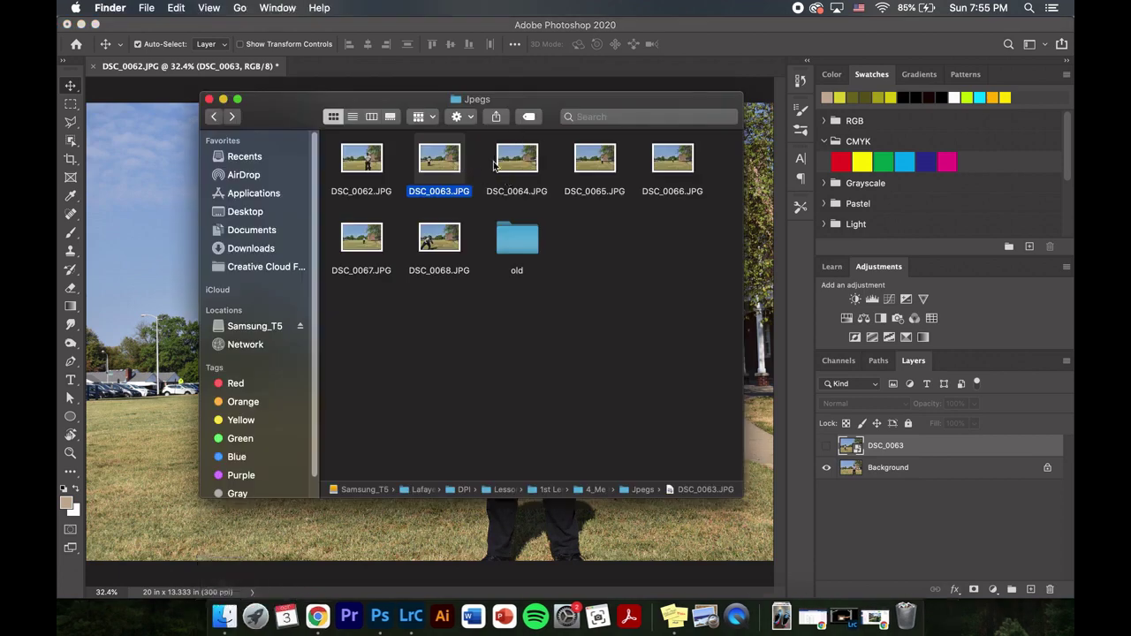
left_click_drag(519, 165, 125, 256)
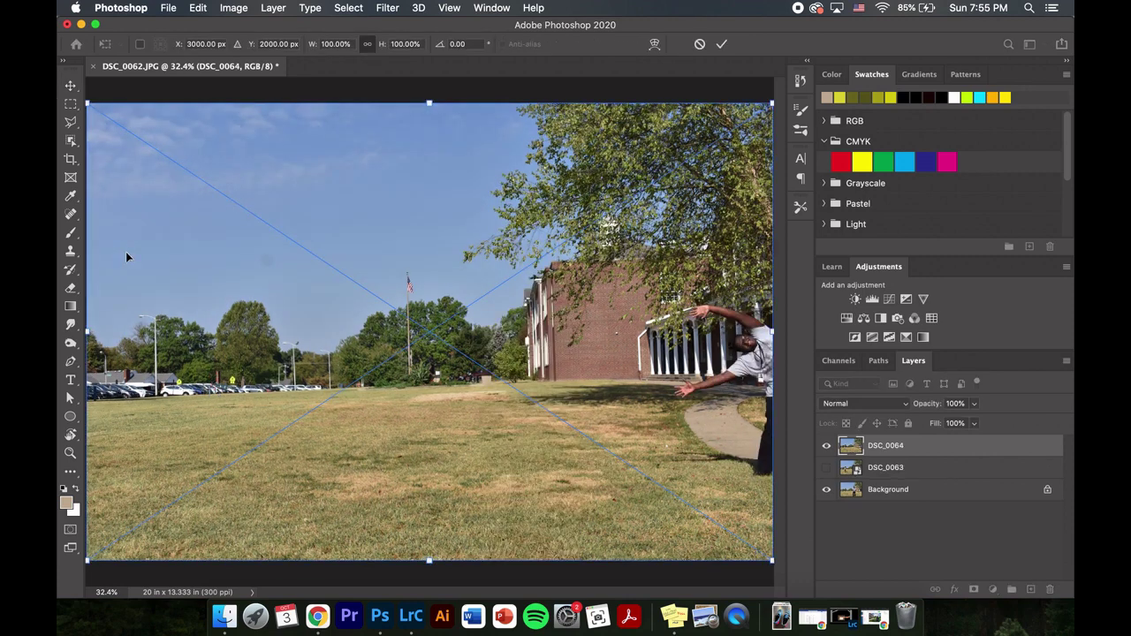
left_click(973, 404)
left_click_drag(974, 424, 942, 424)
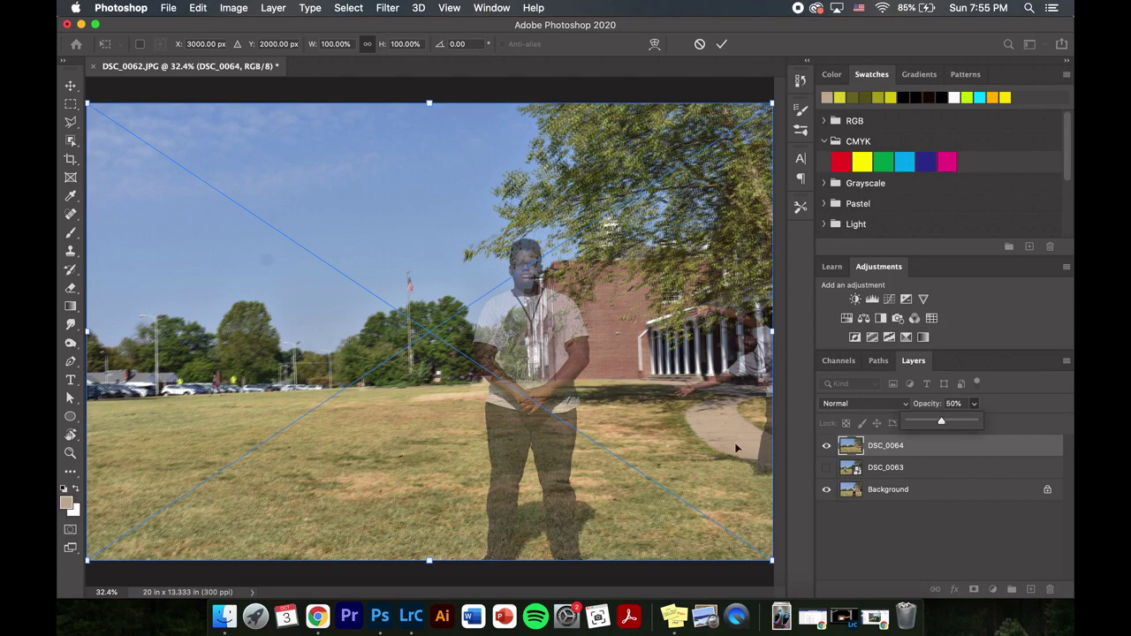
Align the DSC_0064 photo with the background building's columns by nudging it to X 3012 px, Y 2001.5 px, and commit the placement.
key("super+plus")
key("super+plus")
key("super+plus")
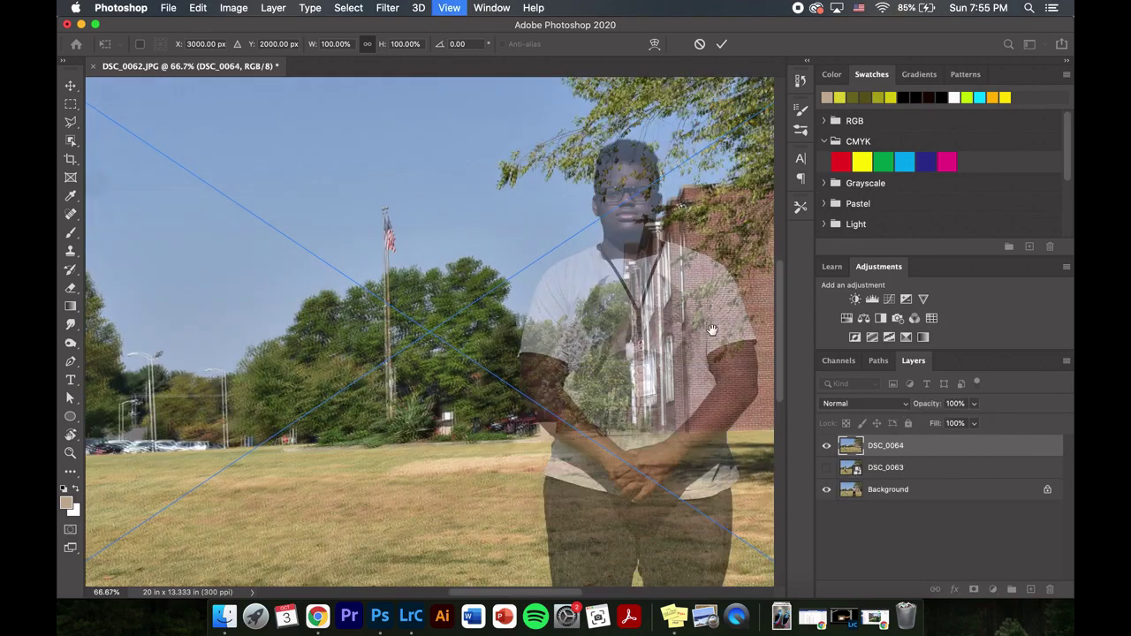
left_click_drag(714, 331, 141, 388)
left_click_drag(507, 415, 464, 412)
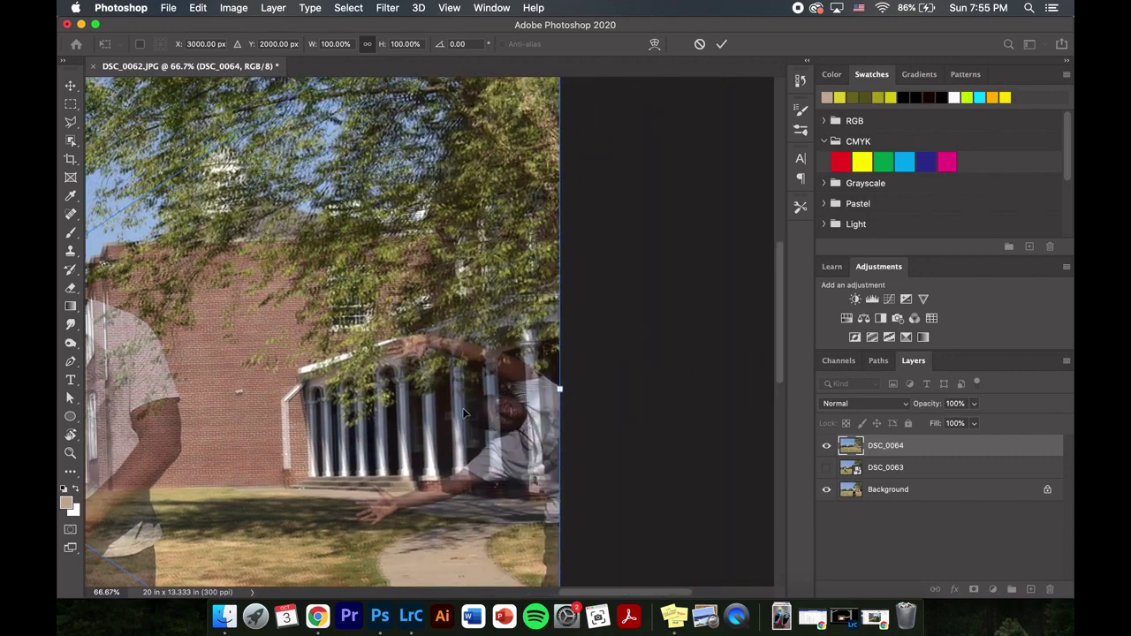
key("Right")
key("Right")
key("Right")
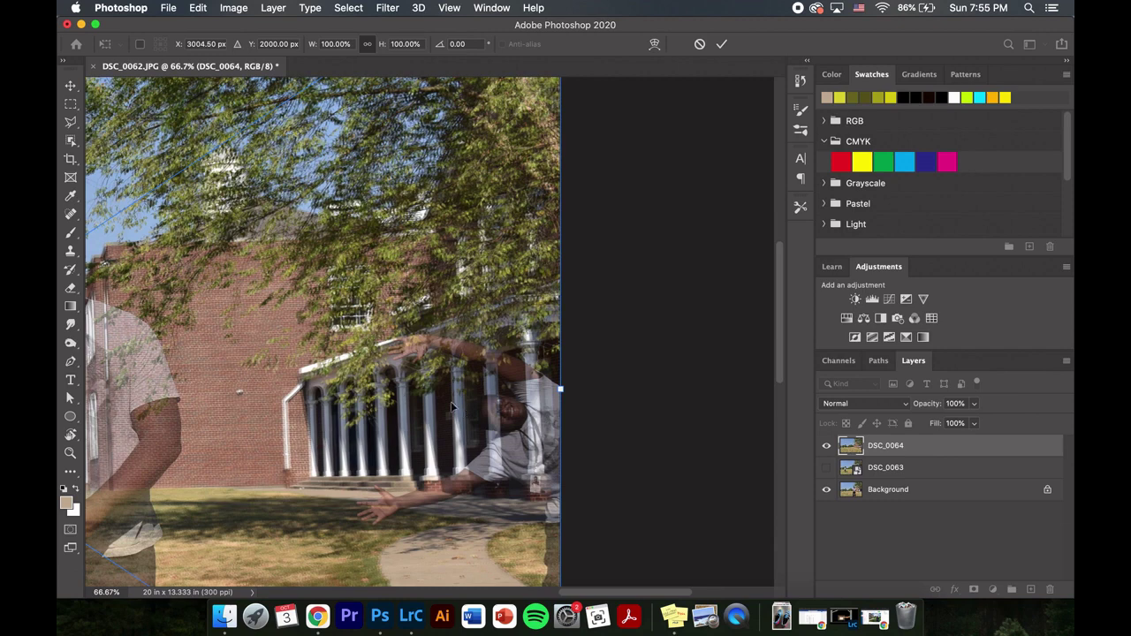
key("Right")
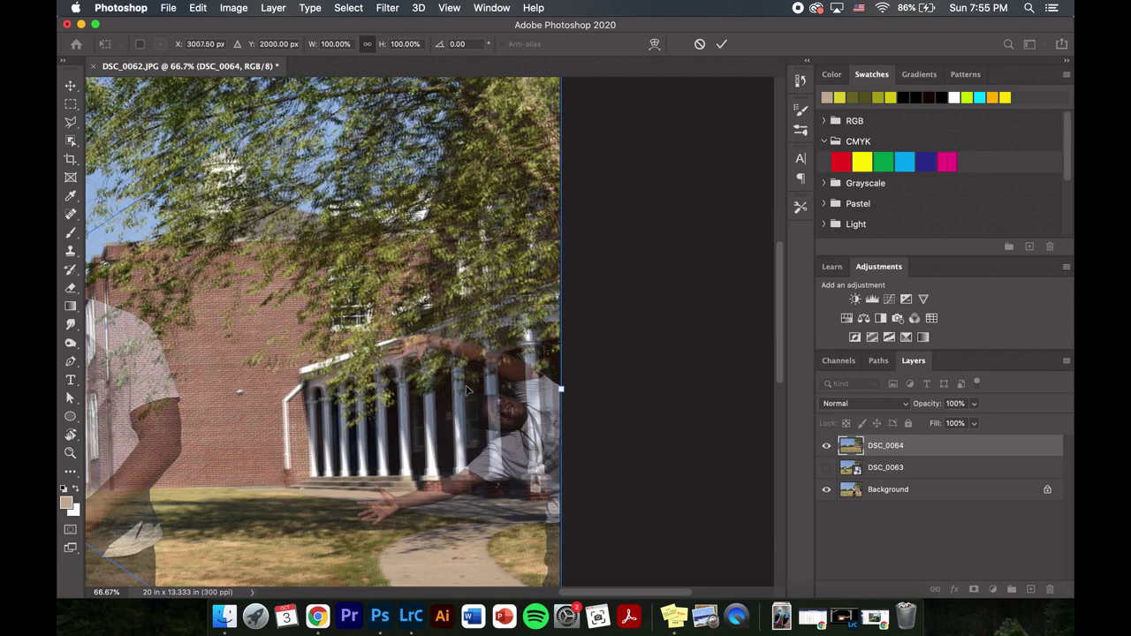
key("Right")
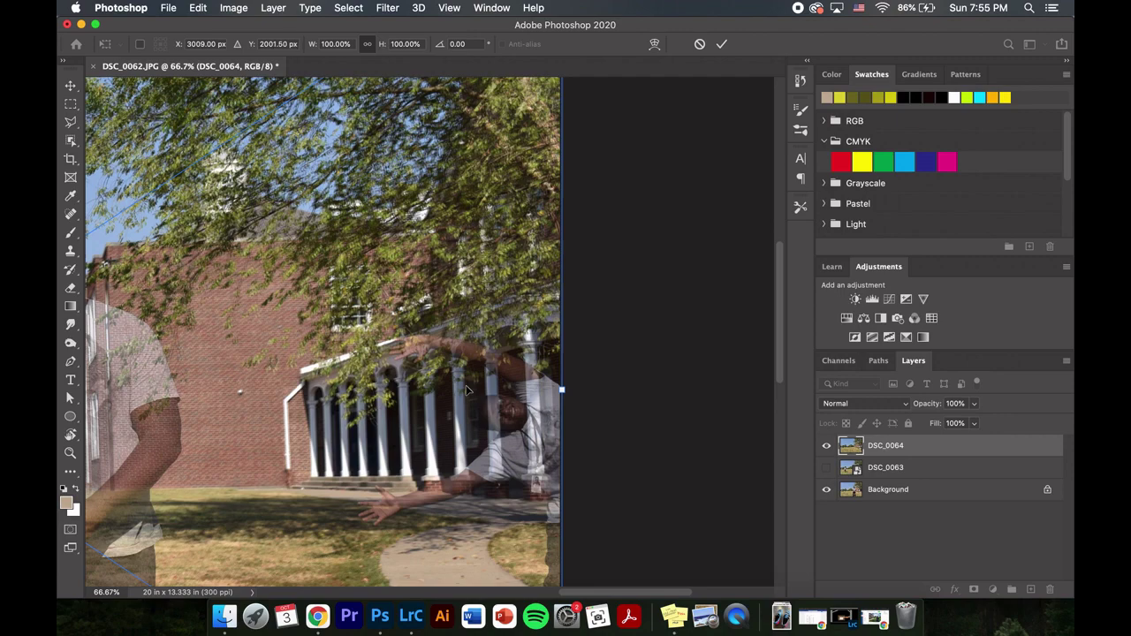
key("super+plus")
key("super+plus")
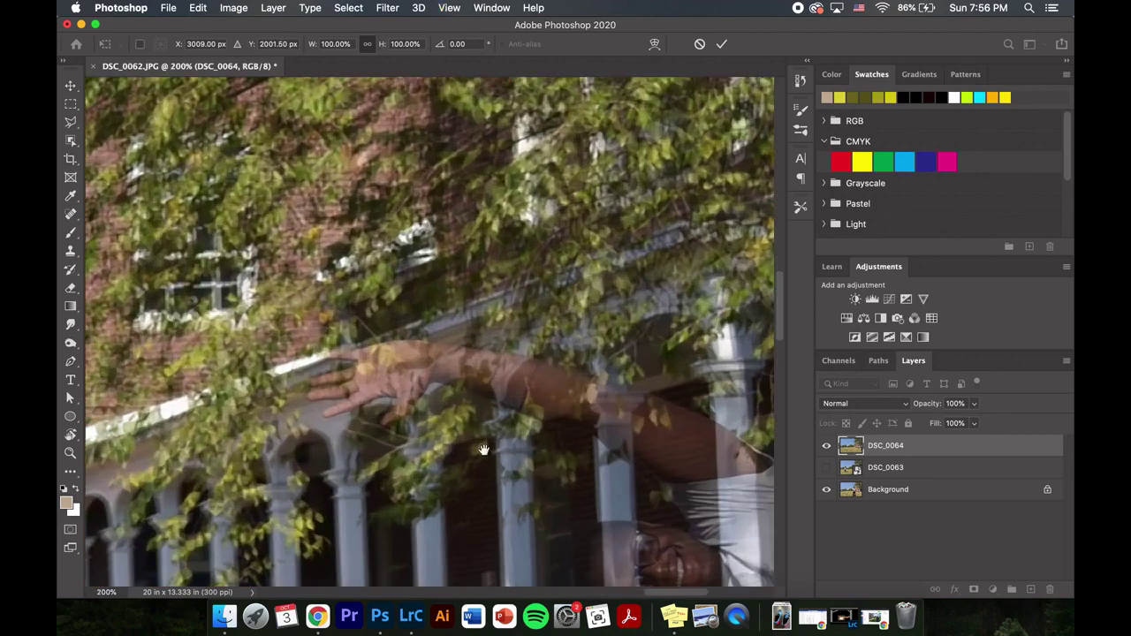
left_click_drag(545, 486, 448, 402)
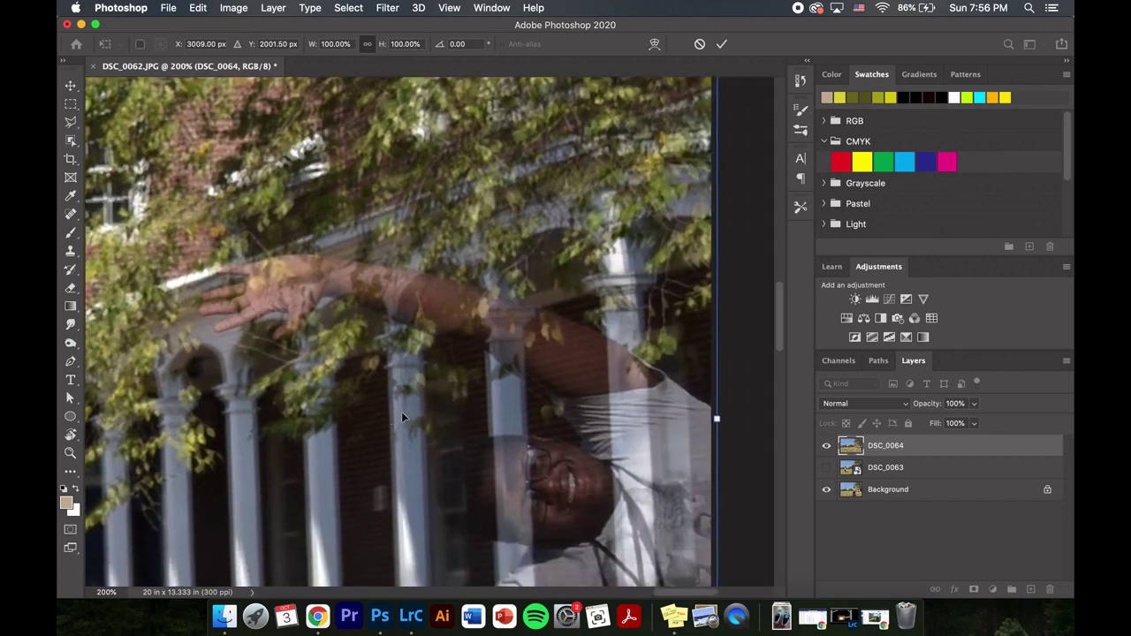
key("Right")
key("Right")
key("Right")
key("Right")
key("Right")
key("Right")
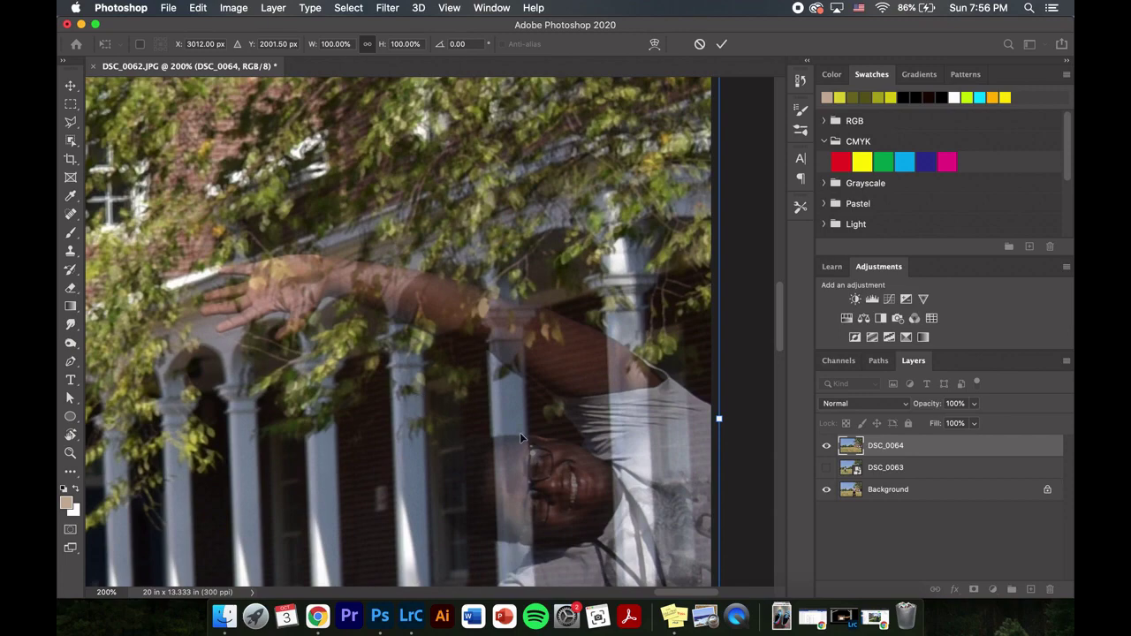
left_click(721, 43)
Set the DSC_0064 layer's opacity back to 100% and hide the layer.
key("super+0")
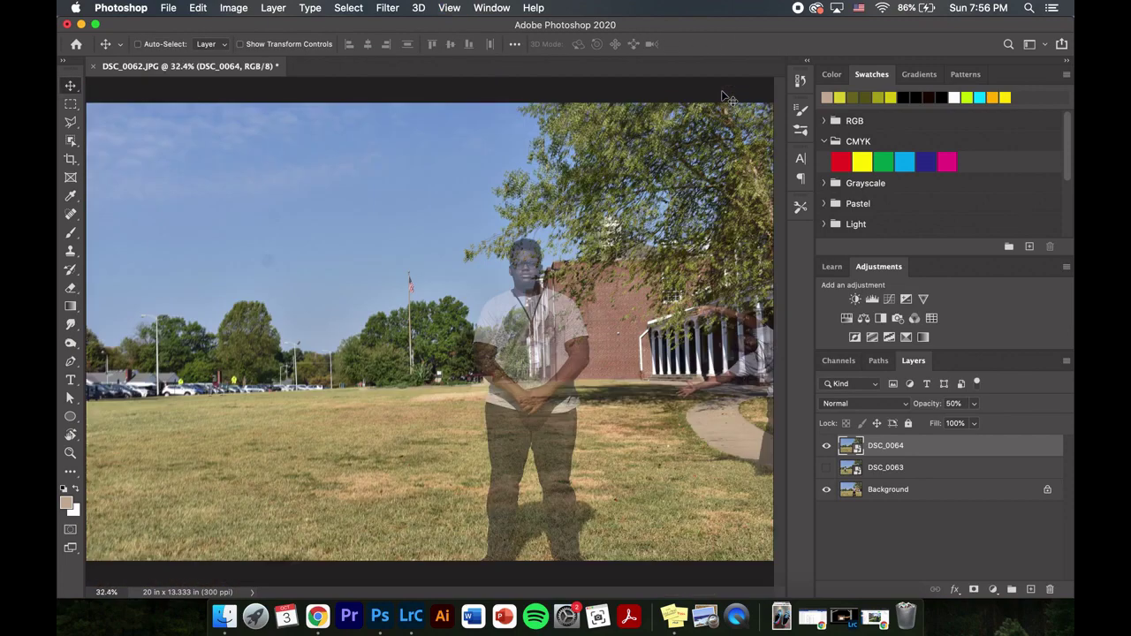
left_click(973, 404)
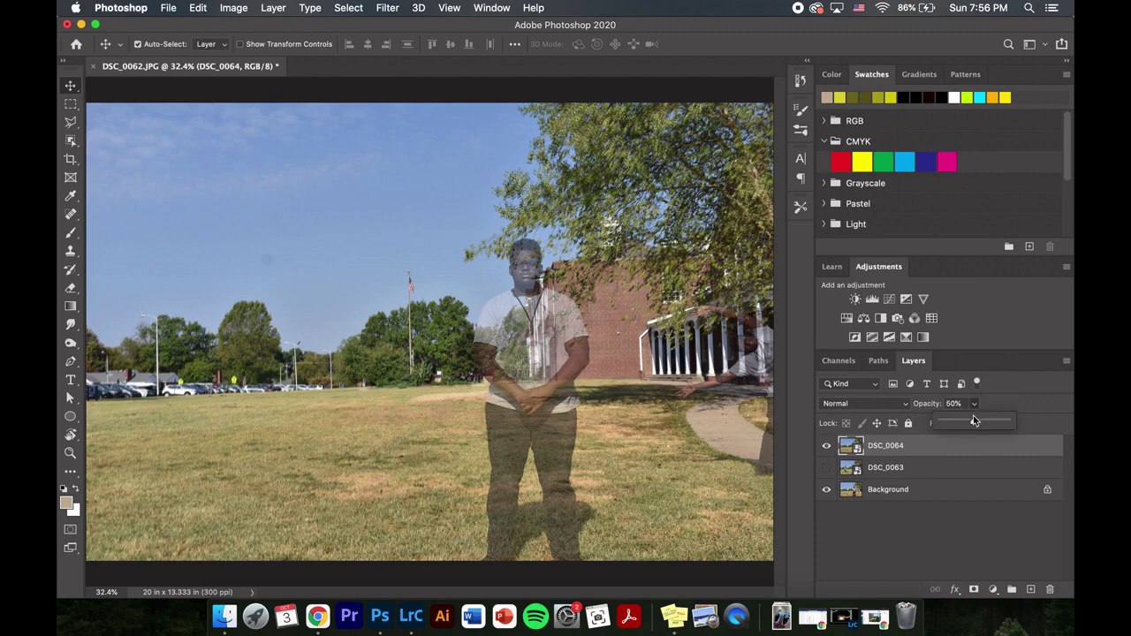
left_click_drag(975, 420, 1025, 421)
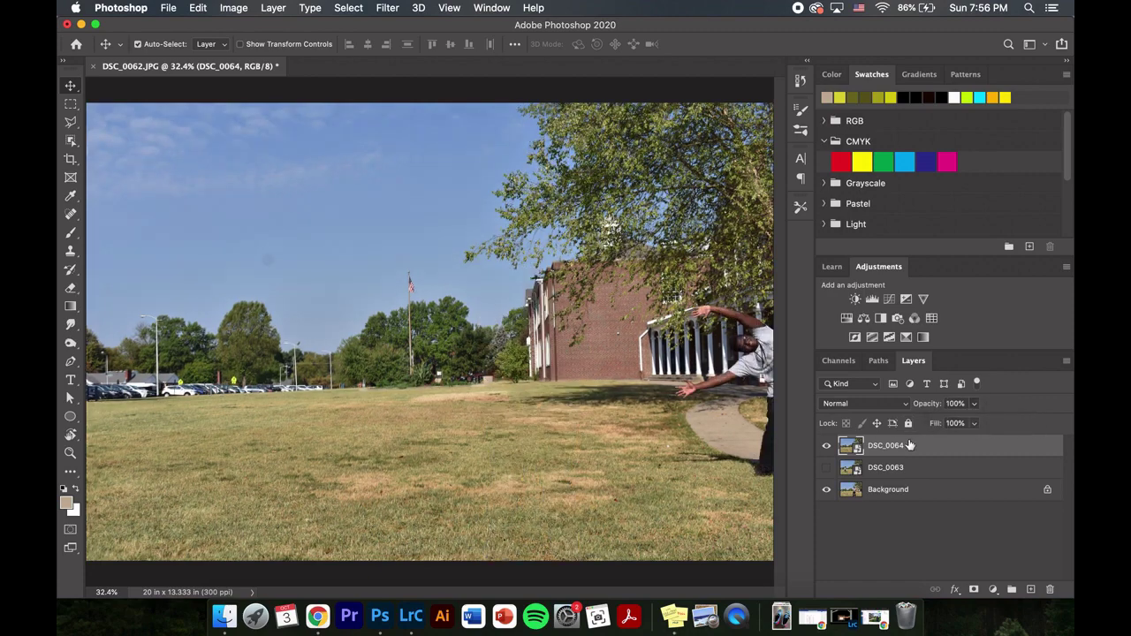
left_click(827, 448)
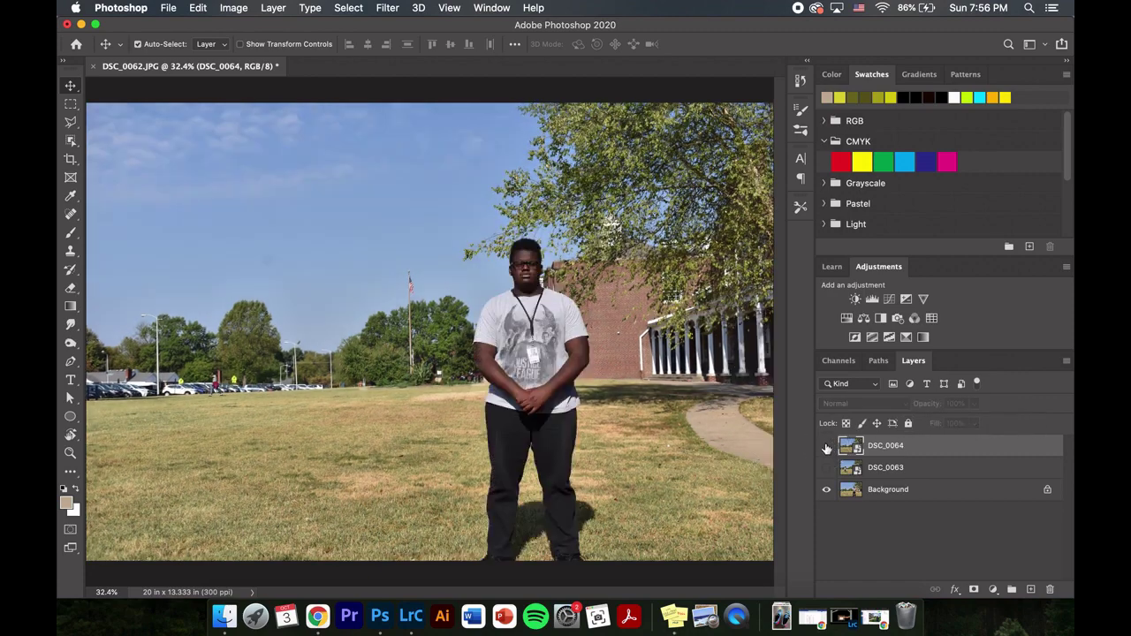
Switch to Finder, place DSC_0068.JPG into the photo document and lower its opacity to 54%.
left_click(225, 612)
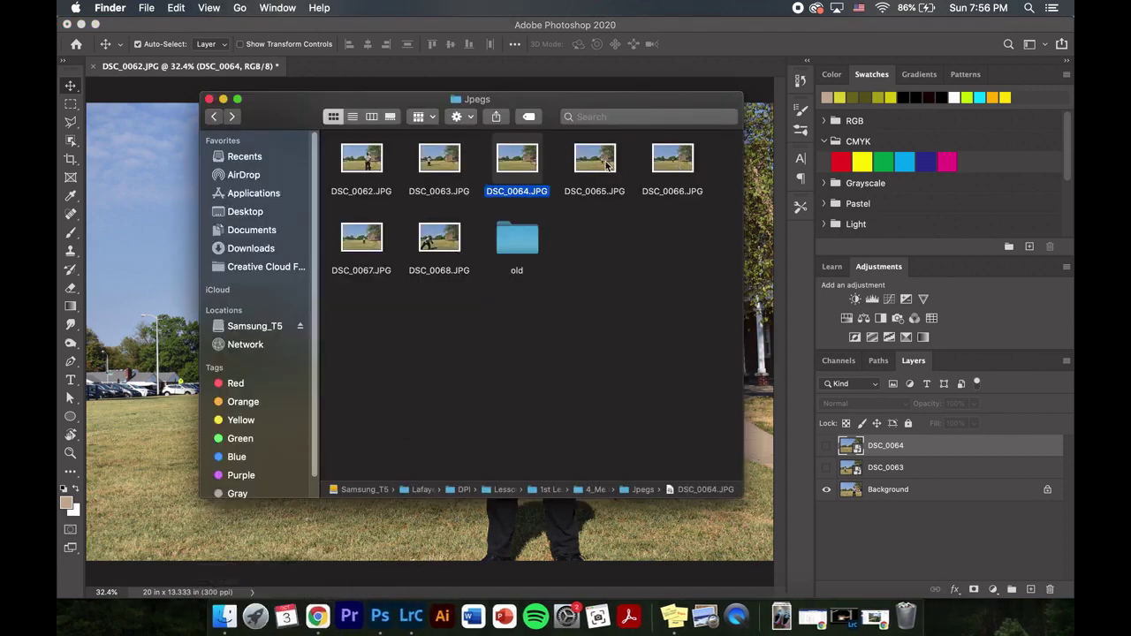
left_click(442, 250)
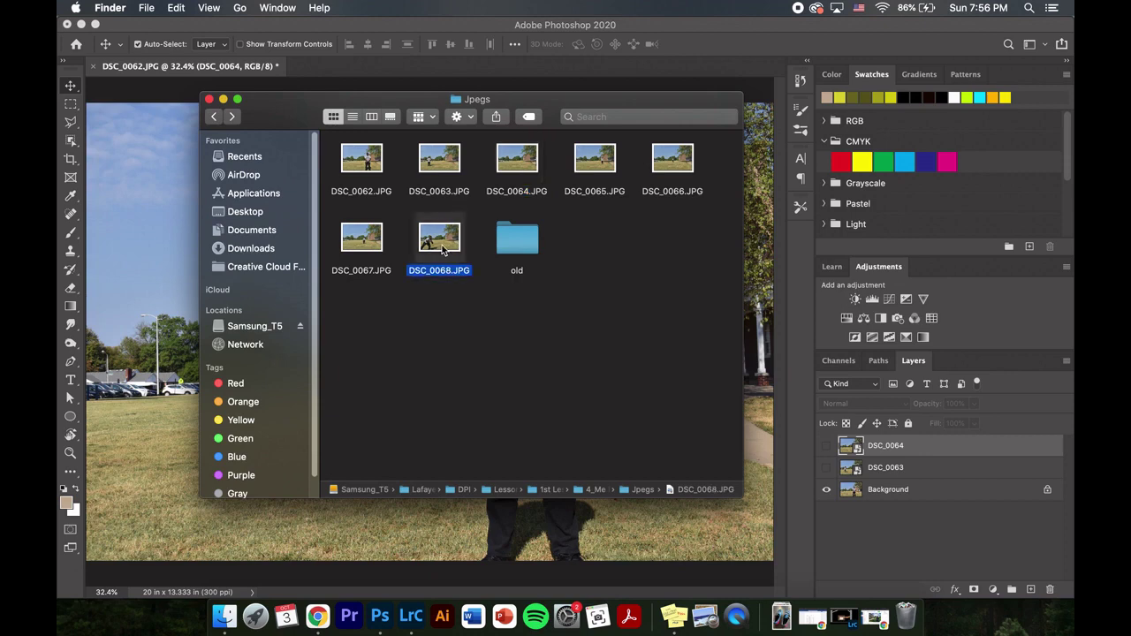
left_click_drag(442, 250, 130, 294)
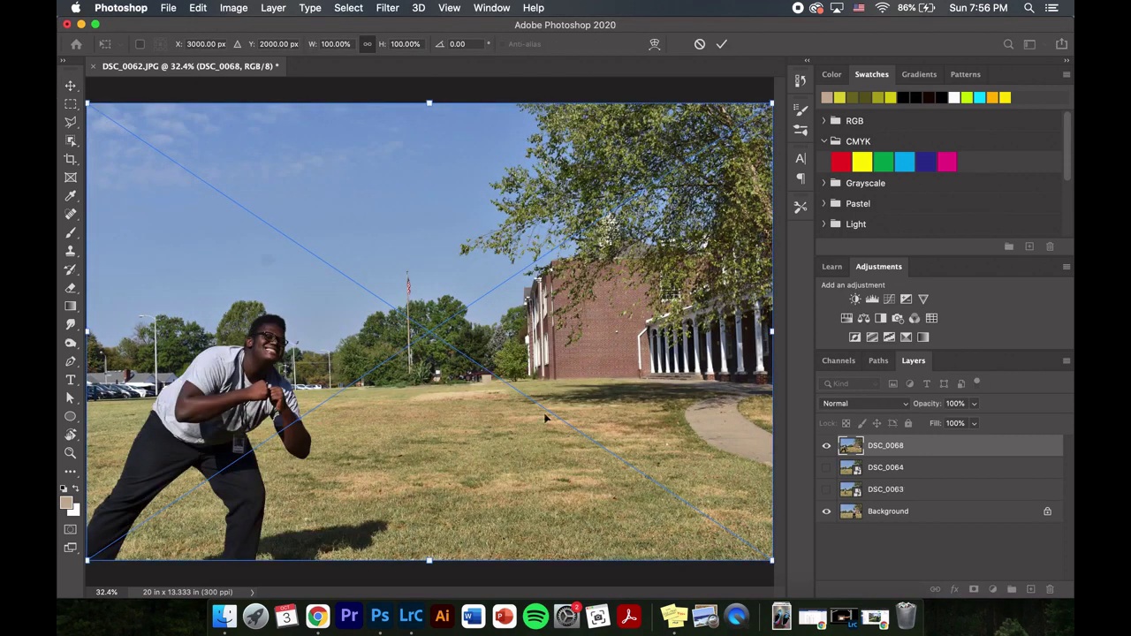
left_click(974, 402)
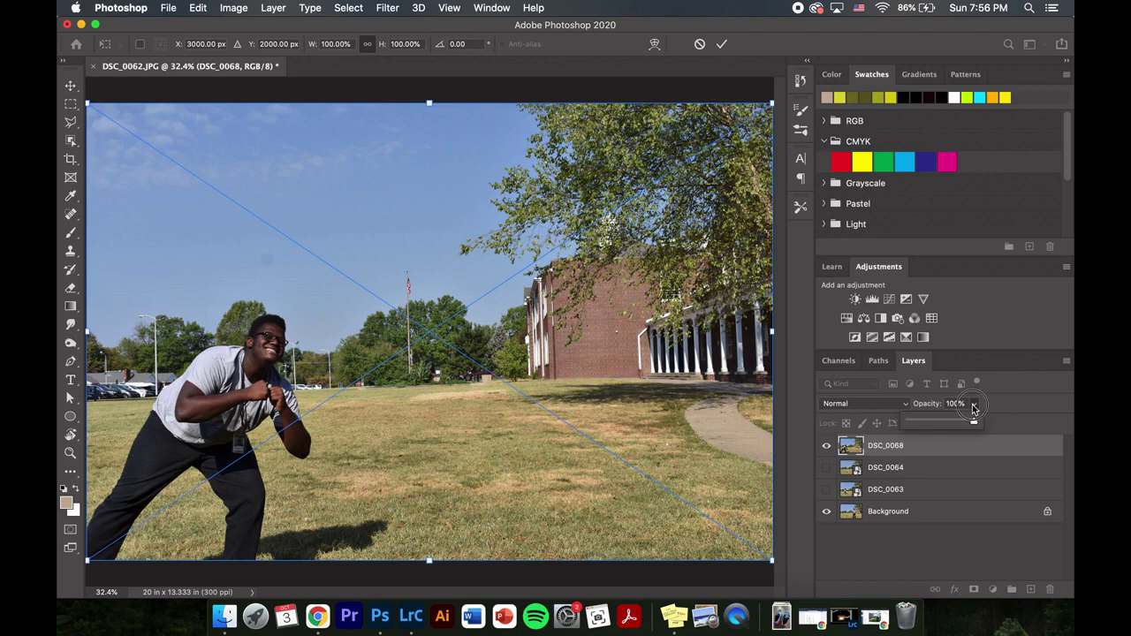
left_click_drag(972, 421, 944, 425)
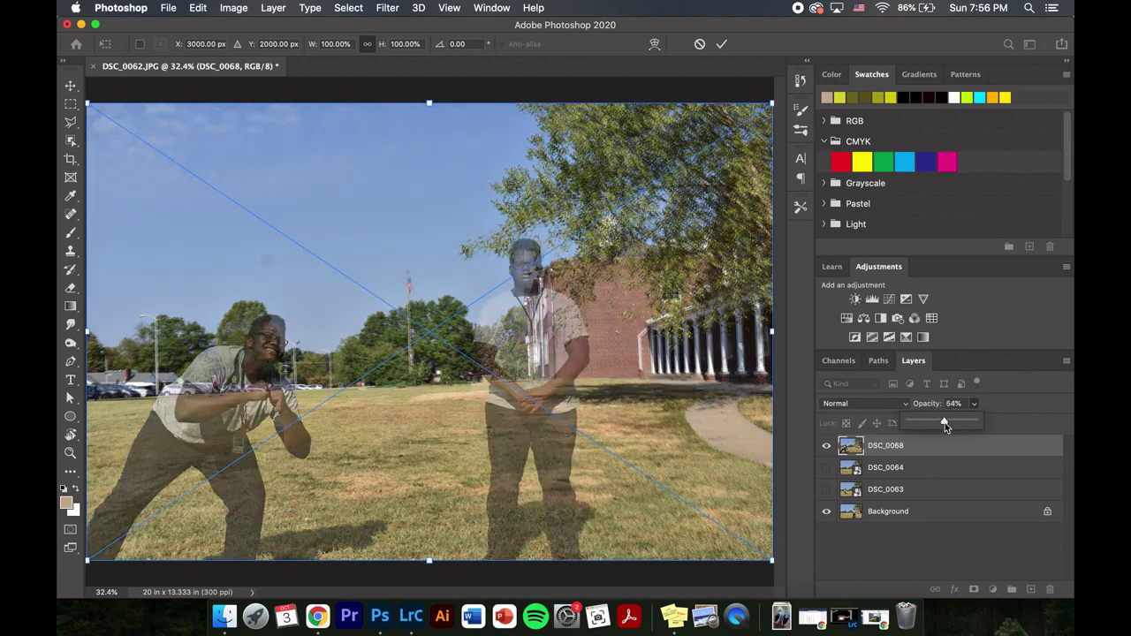
Set the DSC_0068 layer's opacity to 45% and align it with the background's light poles by moving it to X 3017.82 px.
key("super+1")
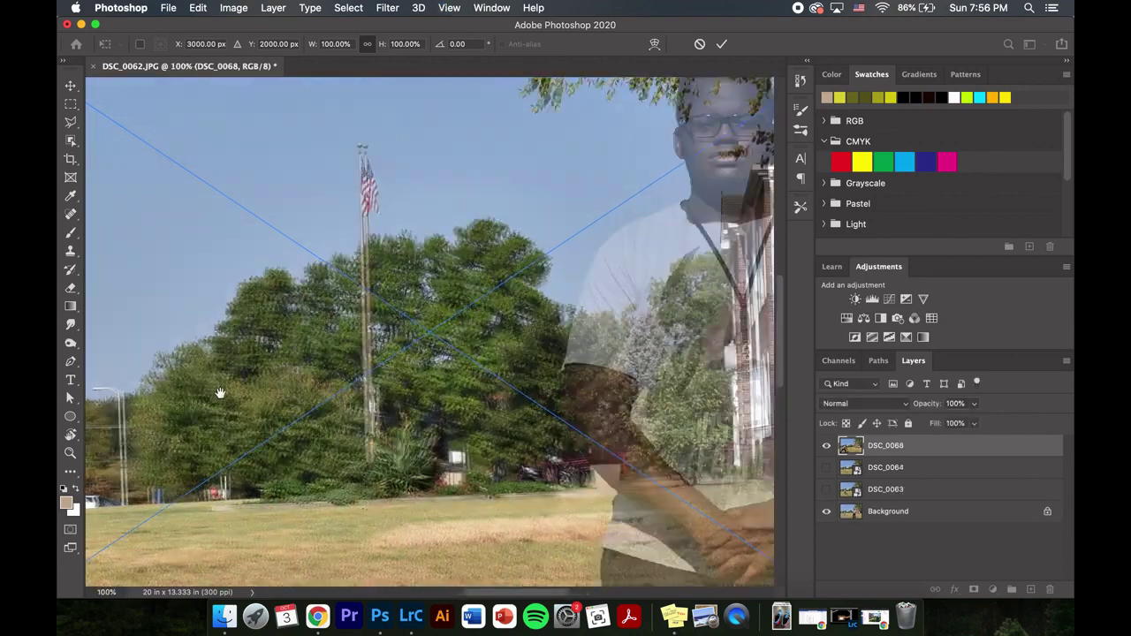
left_click_drag(220, 393, 518, 391)
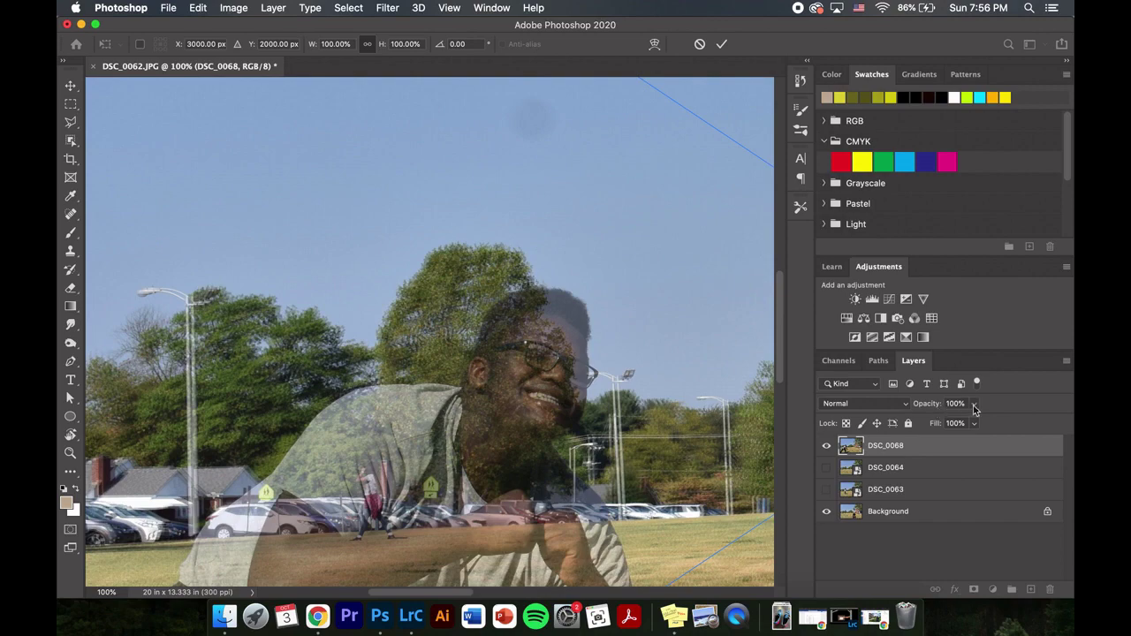
left_click_drag(975, 409, 938, 421)
left_click_drag(500, 359, 499, 363)
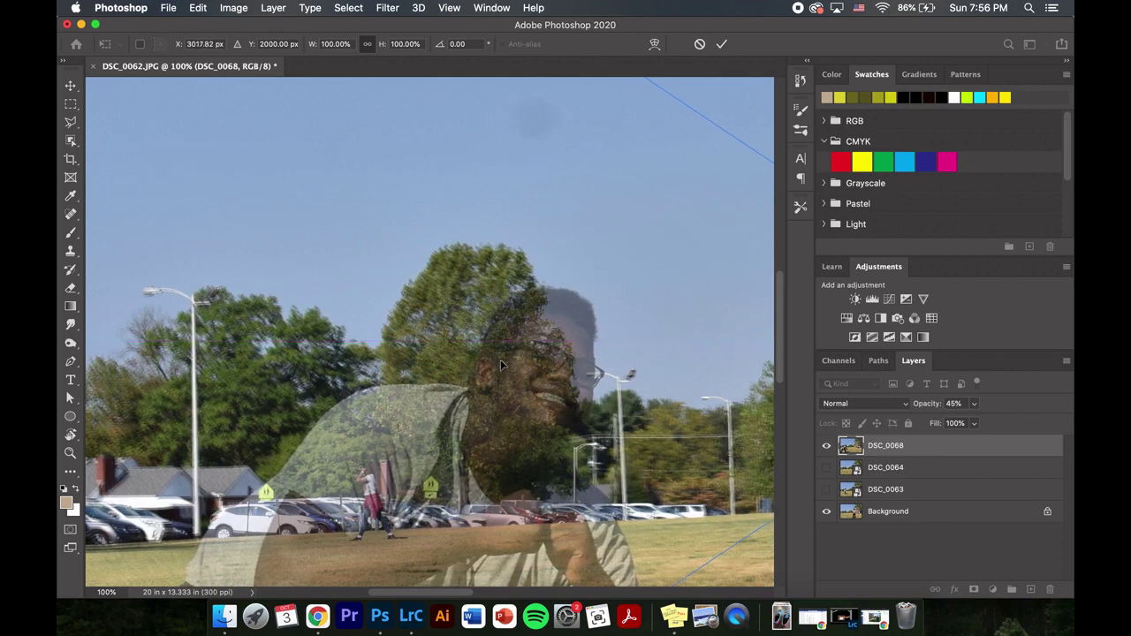
Set the DSC_0068 layer's opacity back to 100%, commit the placement and hide the layer.
left_click(974, 403)
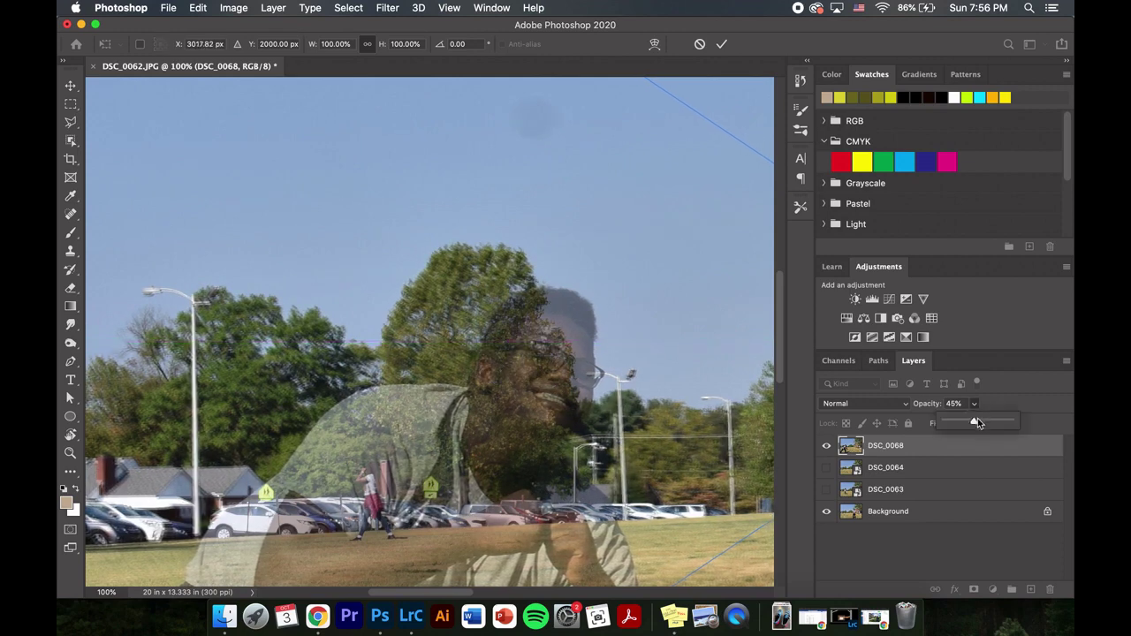
left_click_drag(971, 422, 1029, 408)
left_click(958, 514)
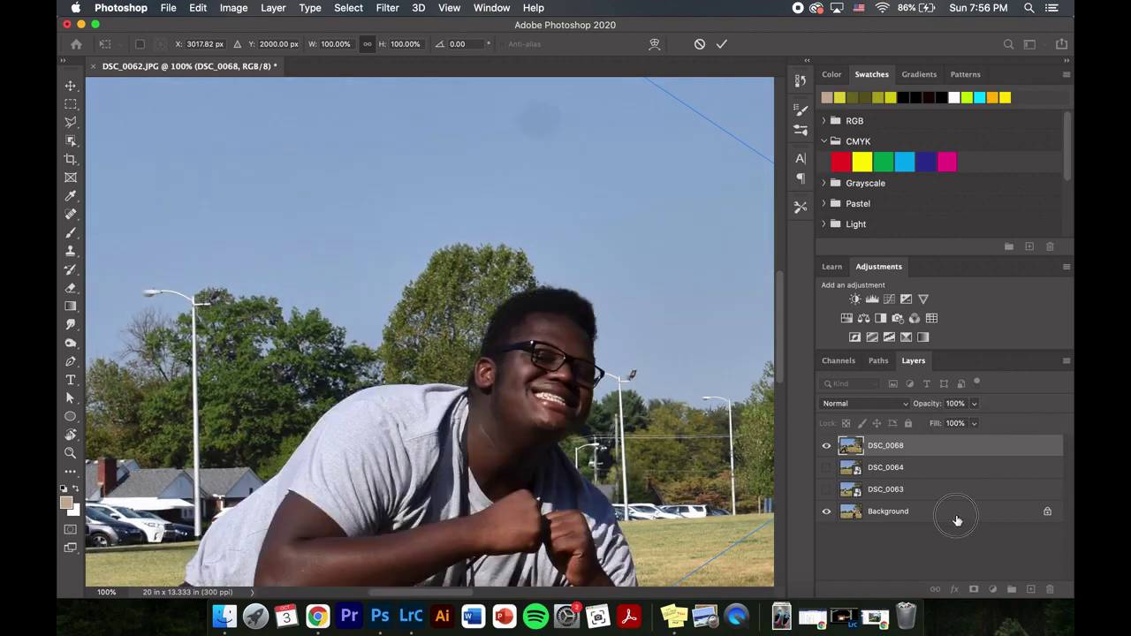
left_click(827, 448)
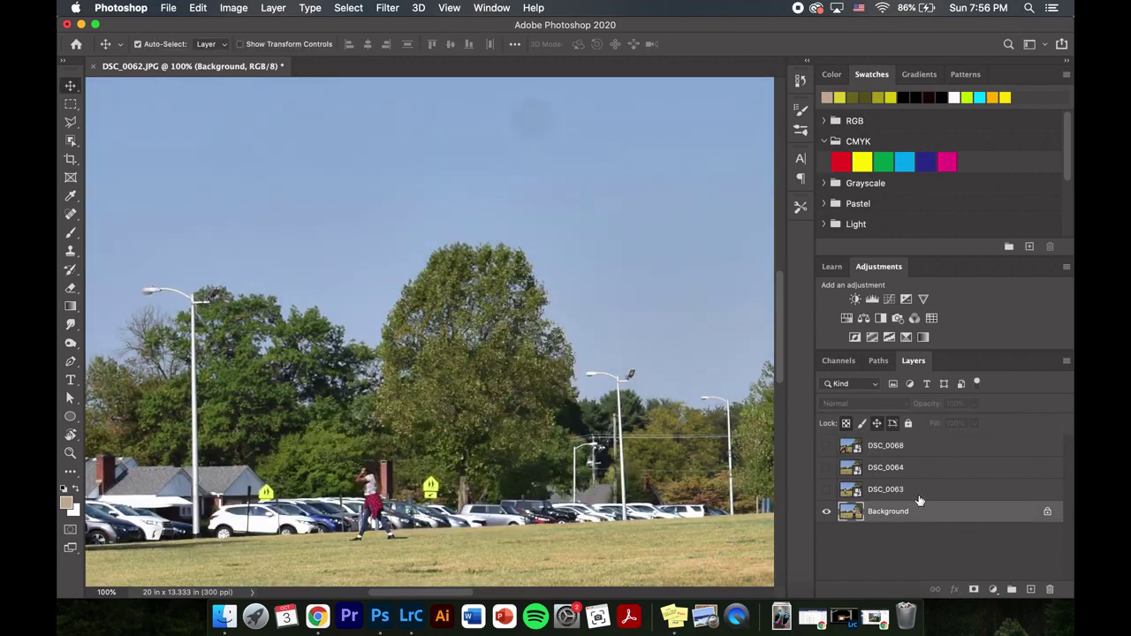
left_click(917, 493)
left_click(916, 477)
left_click(917, 452)
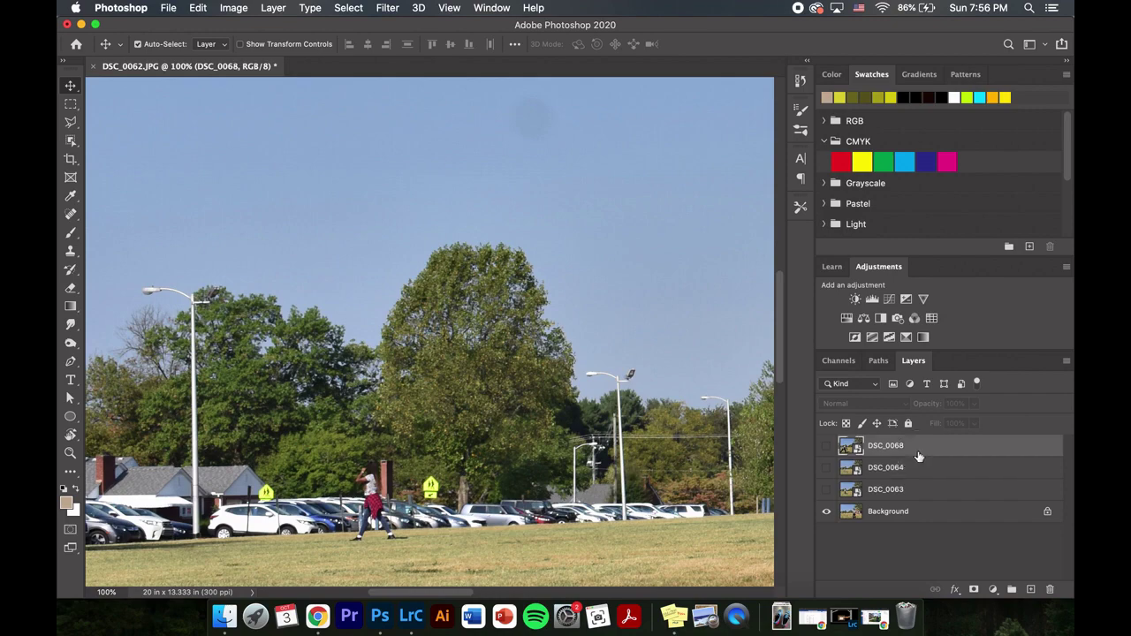
Make the DSC_0063 layer visible and add a layer mask to it.
key("super+0")
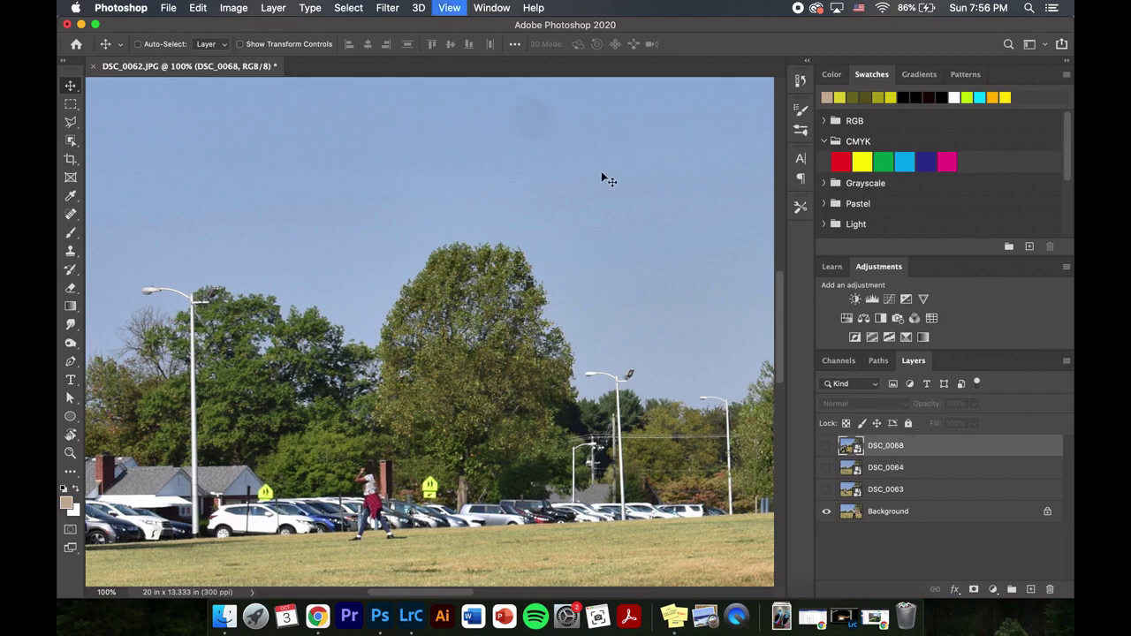
left_click(908, 493)
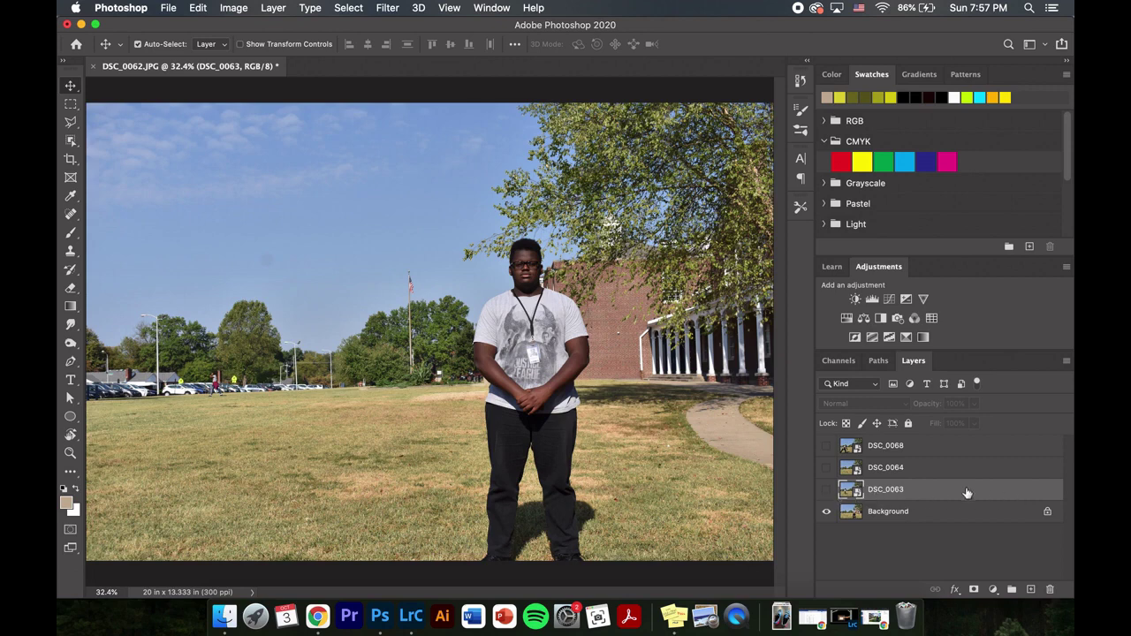
left_click(827, 490)
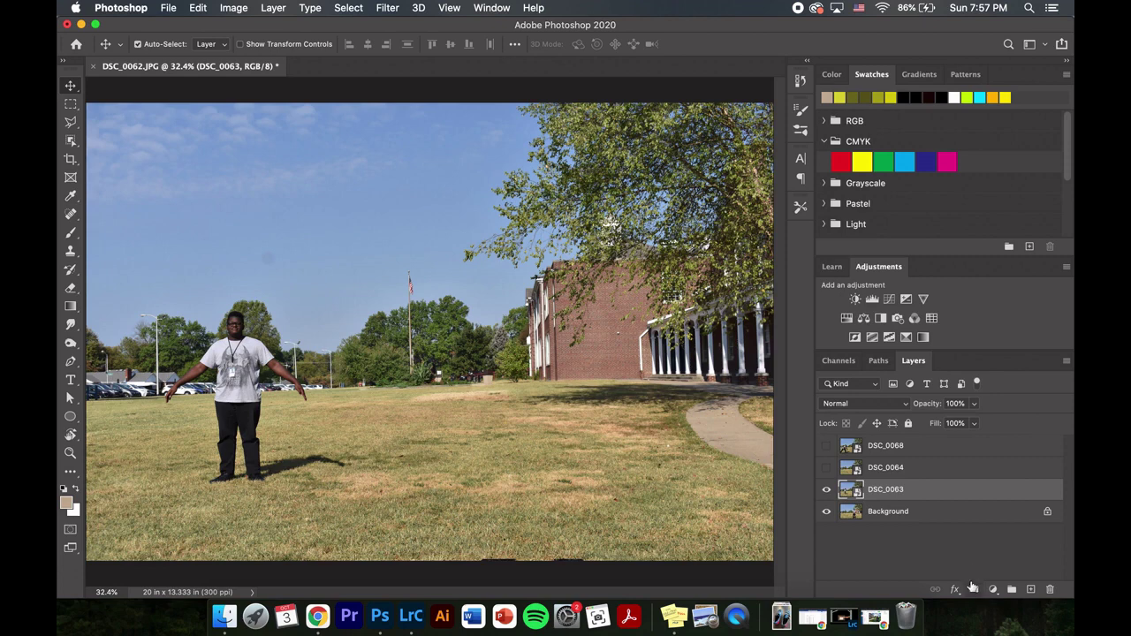
left_click(973, 587)
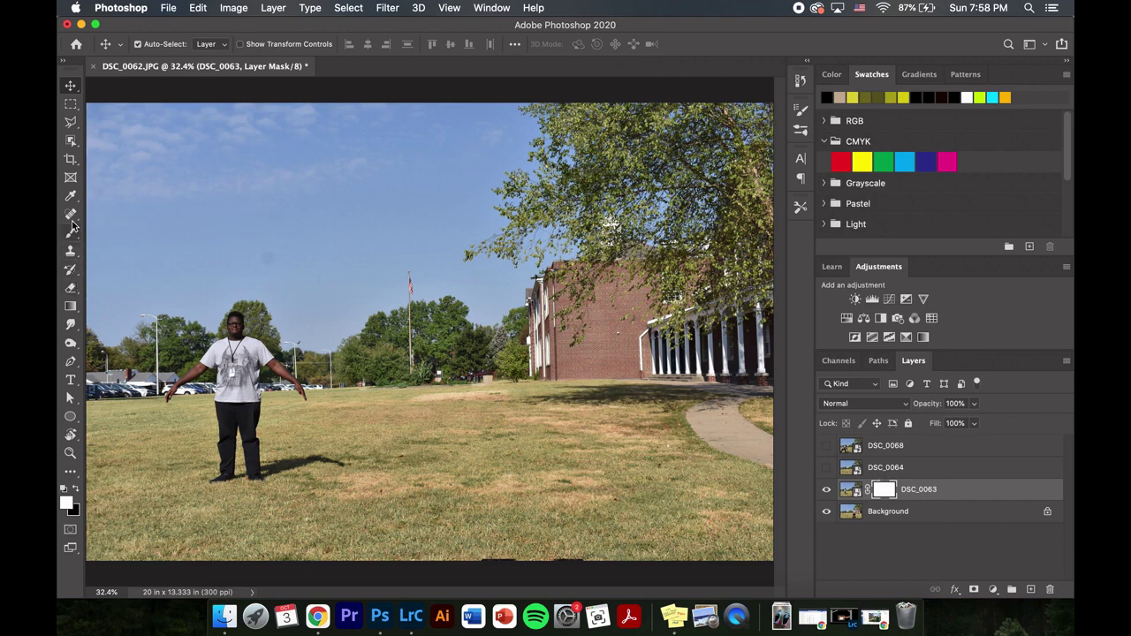
Fill the DSC_0063 layer mask with black (000000) using the Paint Bucket tool.
left_click(71, 306)
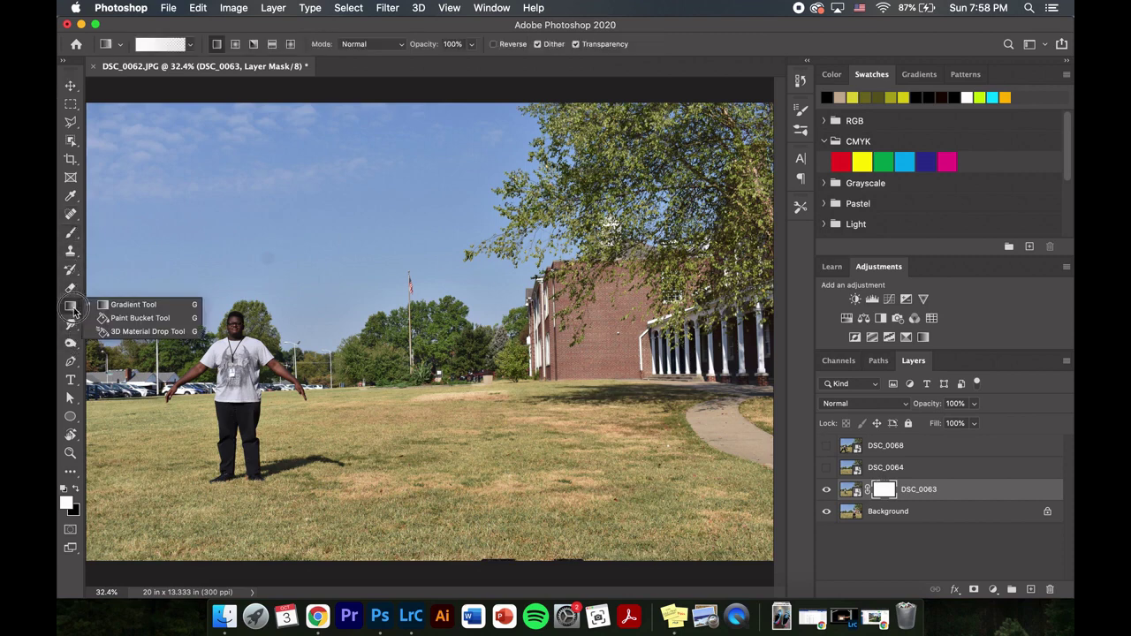
left_click(140, 319)
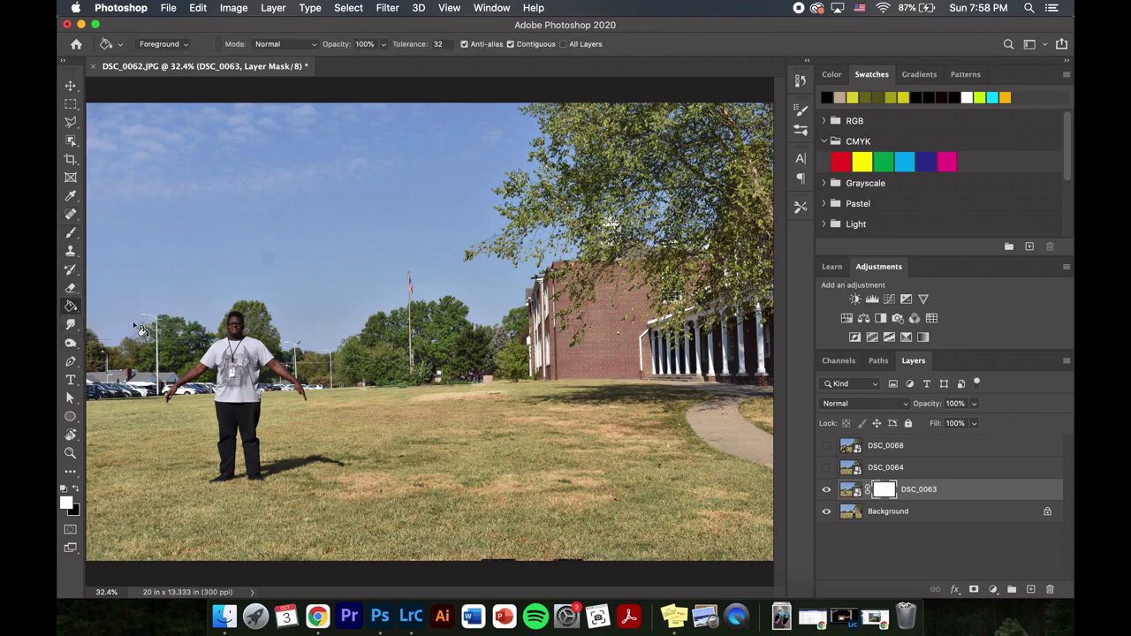
left_click(76, 490)
left_click(67, 504)
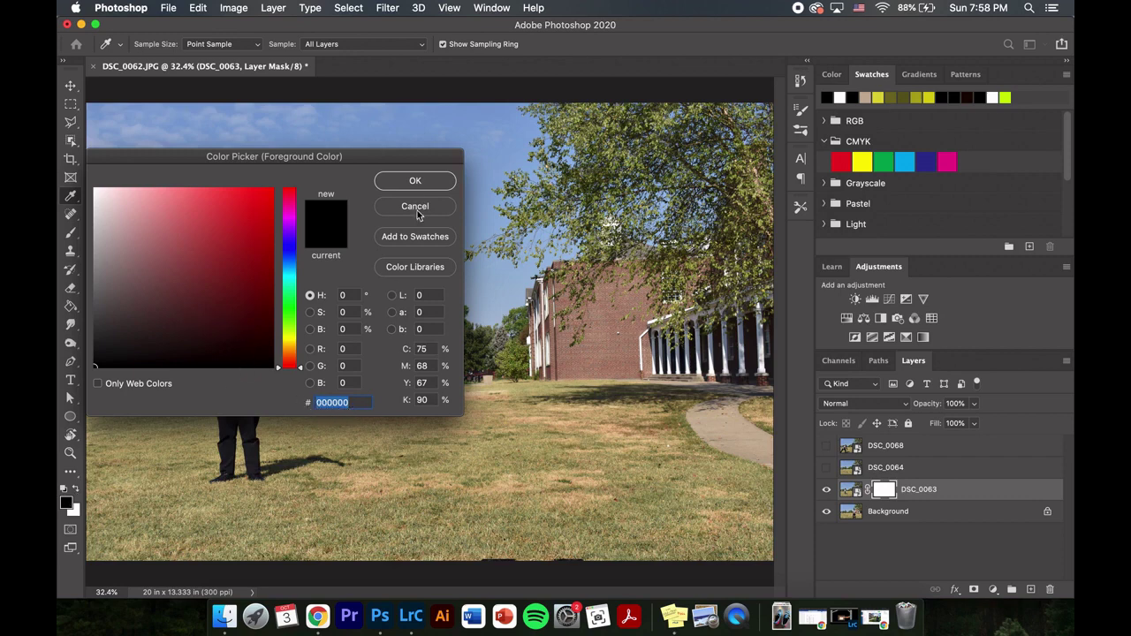
left_click(414, 181)
left_click(486, 295)
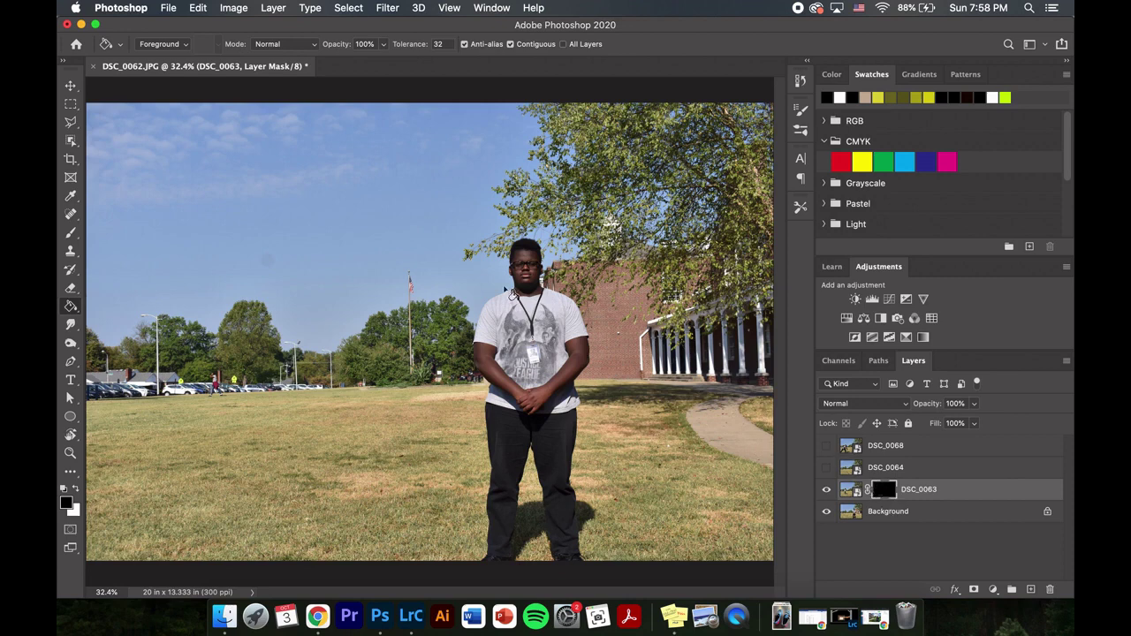
Choose the Brush tool and raise the brush hardness to 77%.
left_click(71, 233)
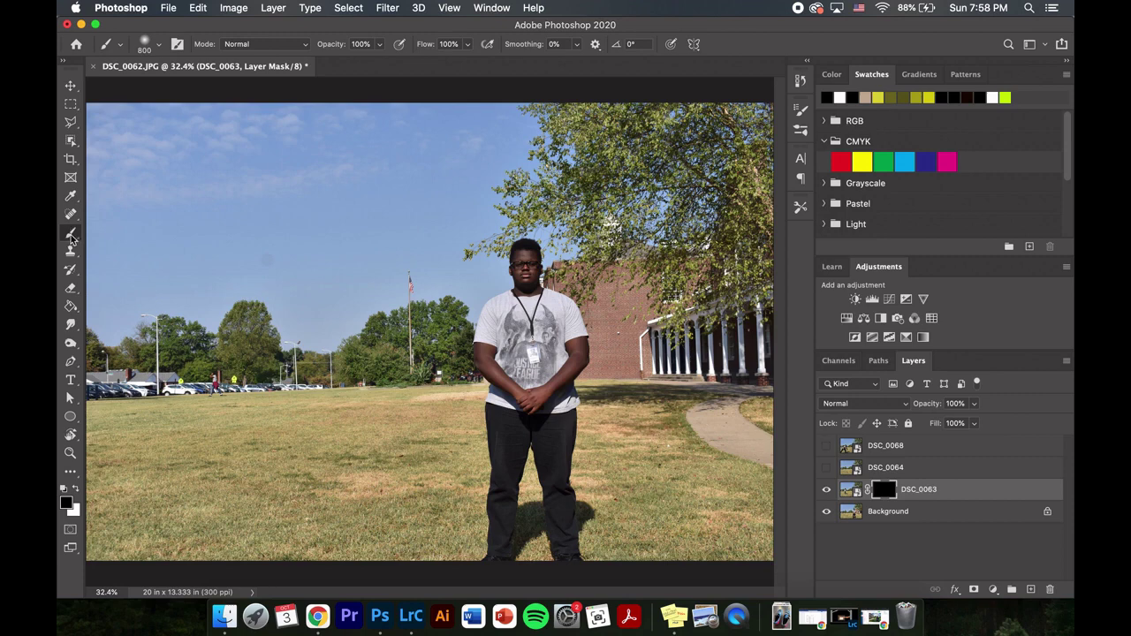
left_click(159, 45)
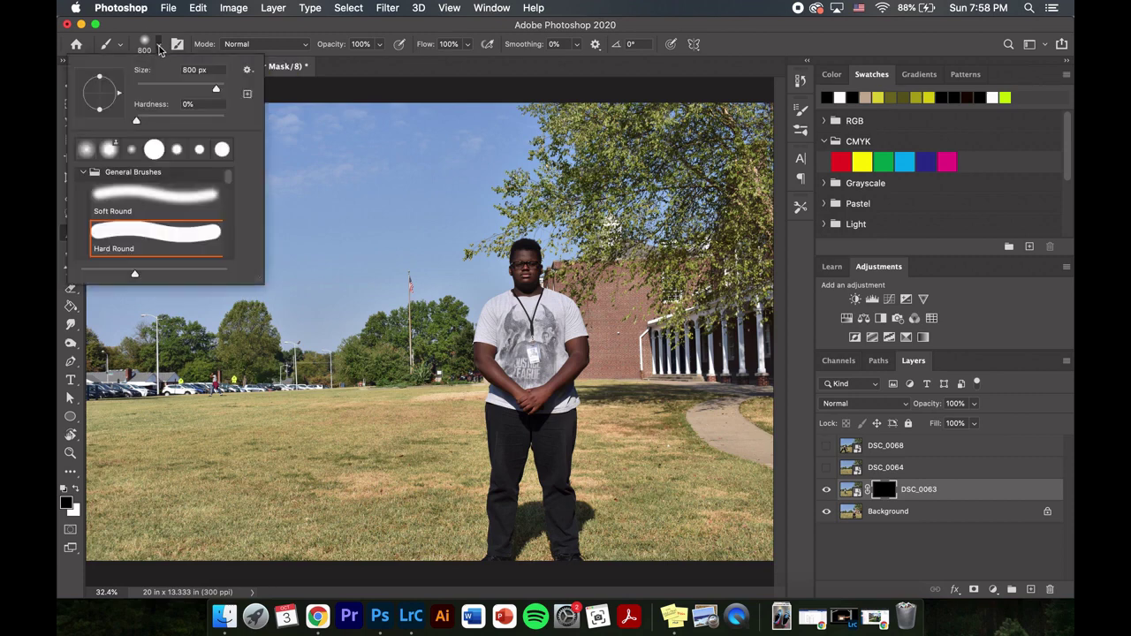
left_click_drag(137, 122, 205, 124)
left_click(286, 73)
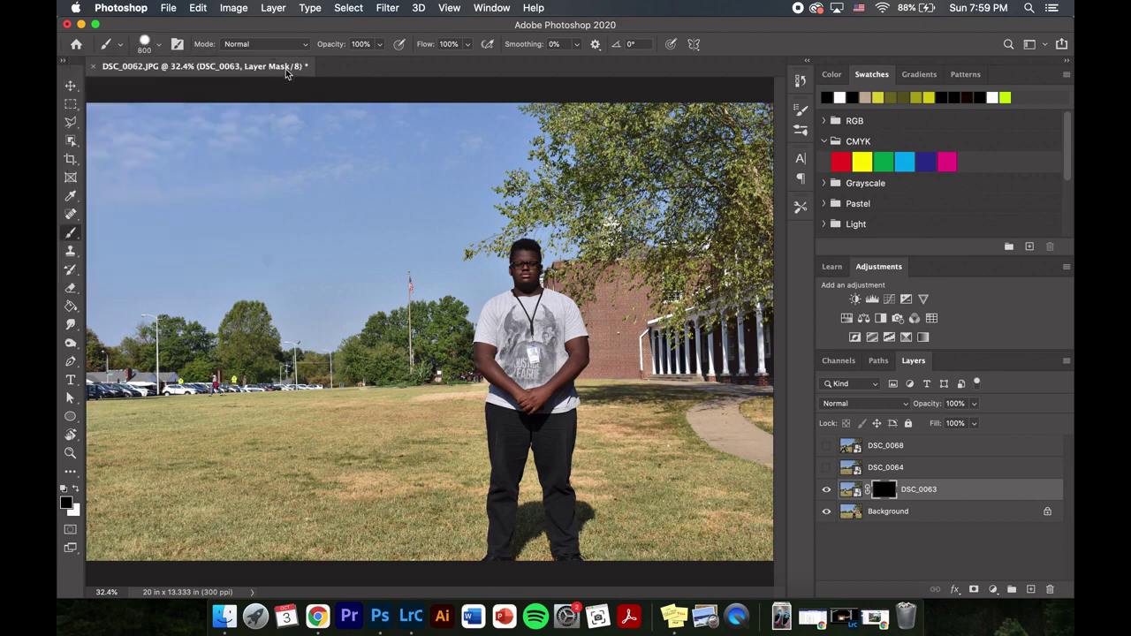
Make white (ffffff) the foreground color and reduce the brush size to 169 px.
left_click(76, 493)
left_click(69, 504)
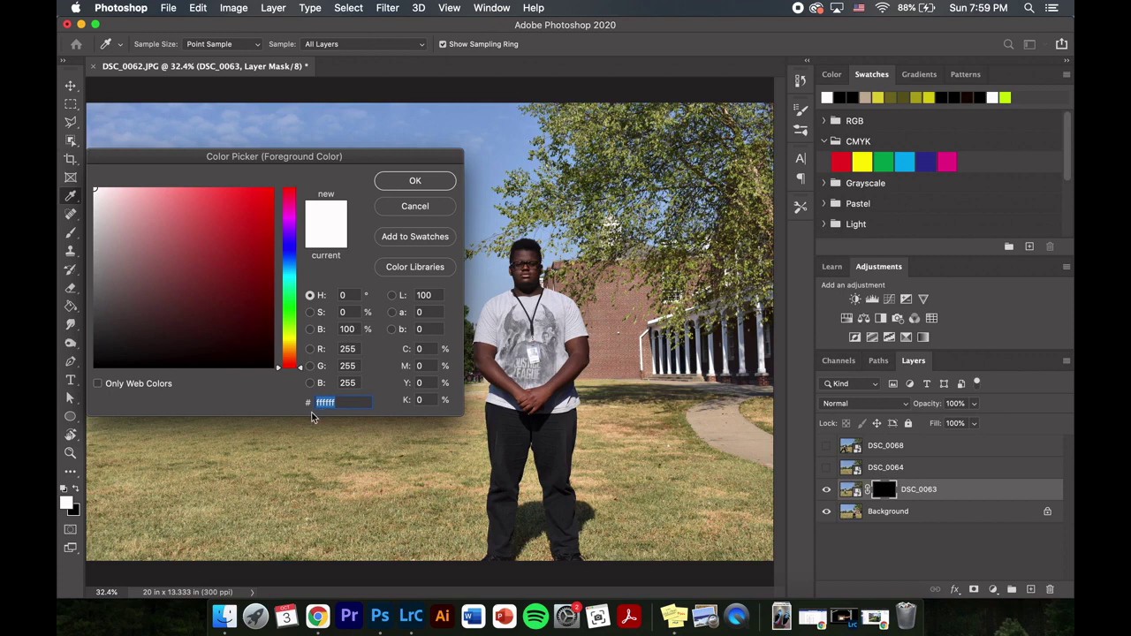
left_click(408, 179)
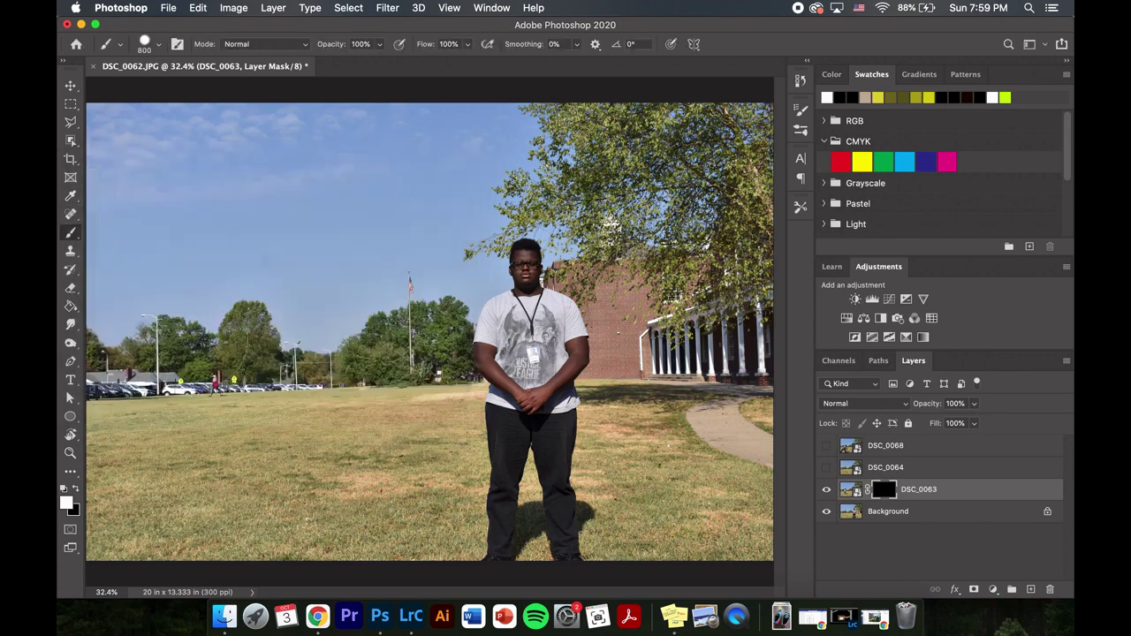
left_click(157, 43)
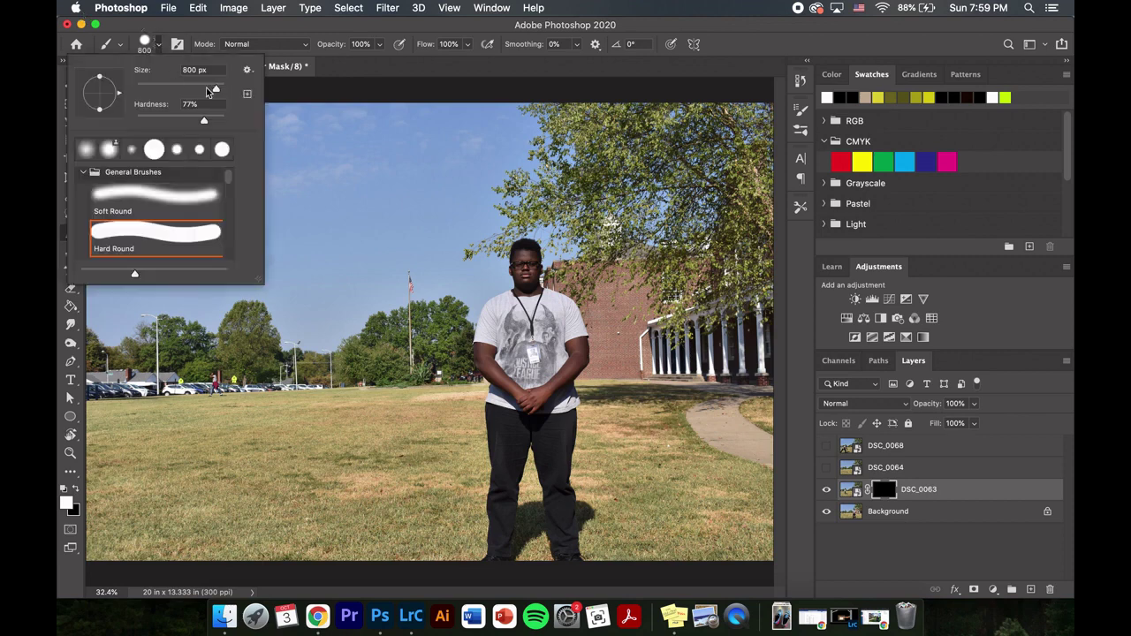
left_click_drag(213, 90, 192, 90)
key("Return")
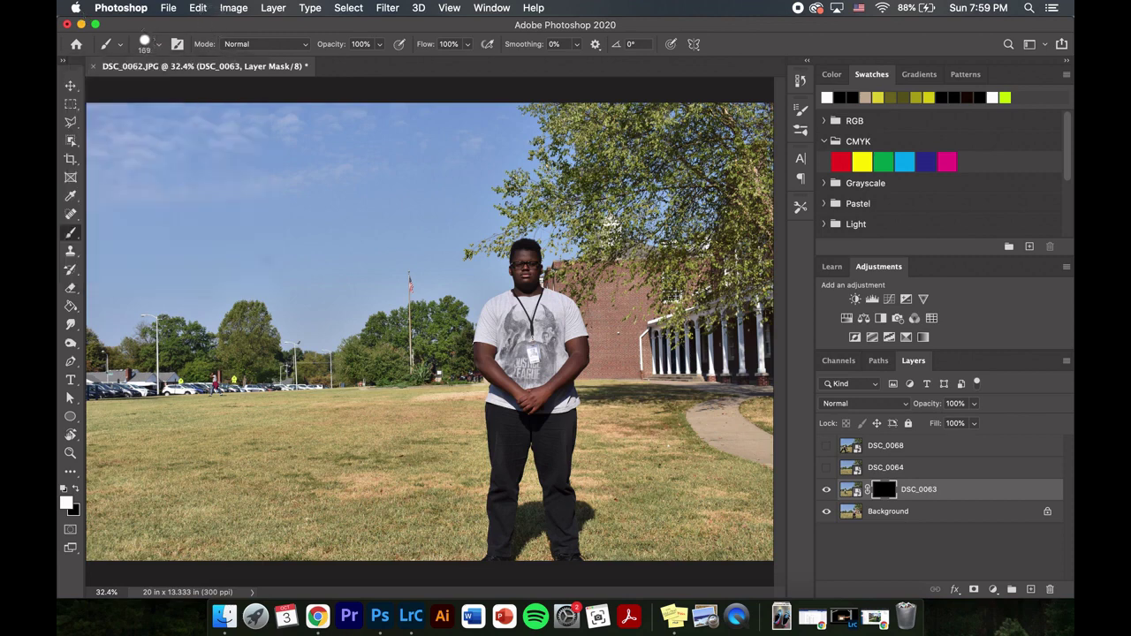
Paint white on the DSC_0063 mask over the figure with outstretched arms to reveal him, enlarging the brush to 250 px along the way.
left_click_drag(189, 354, 420, 313)
key("super+plus")
key("super+plus")
key("super+plus")
key("bracketright")
key("bracketright")
key("bracketright")
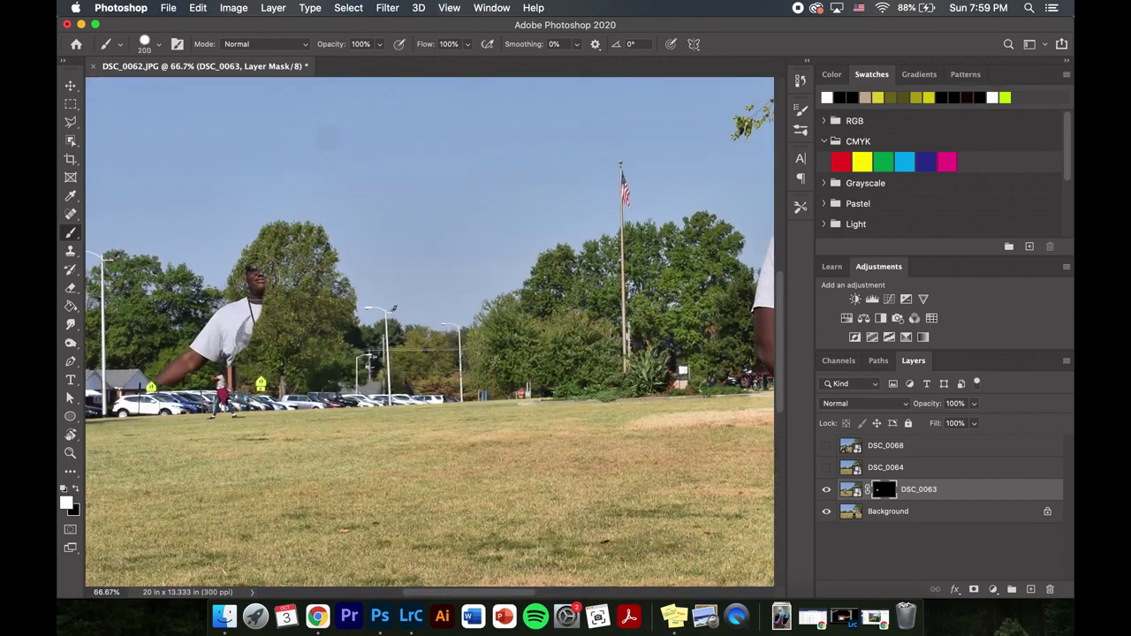
mouse_move(252, 275)
left_mouse_down()
mouse_move(269, 305)
mouse_move(270, 271)
mouse_move(269, 340)
mouse_move(292, 347)
mouse_move(283, 302)
mouse_move(331, 335)
mouse_move(379, 404)
mouse_move(403, 424)
left_mouse_up()
mouse_move(419, 490)
left_mouse_down()
mouse_move(340, 384)
mouse_move(272, 361)
mouse_move(263, 385)
mouse_move(240, 400)
mouse_move(246, 349)
mouse_move(151, 410)
mouse_move(234, 395)
mouse_move(319, 336)
mouse_move(252, 339)
left_mouse_up()
mouse_move(323, 369)
left_mouse_down()
mouse_move(340, 389)
mouse_move(328, 517)
mouse_move(398, 417)
mouse_move(402, 354)
mouse_move(417, 528)
left_mouse_up()
Paint white on the DSC_0063 mask over the grass beside the figure's feet to reveal his shadow.
scroll(417, 528, "down", 3)
scroll(417, 527, "right", 2)
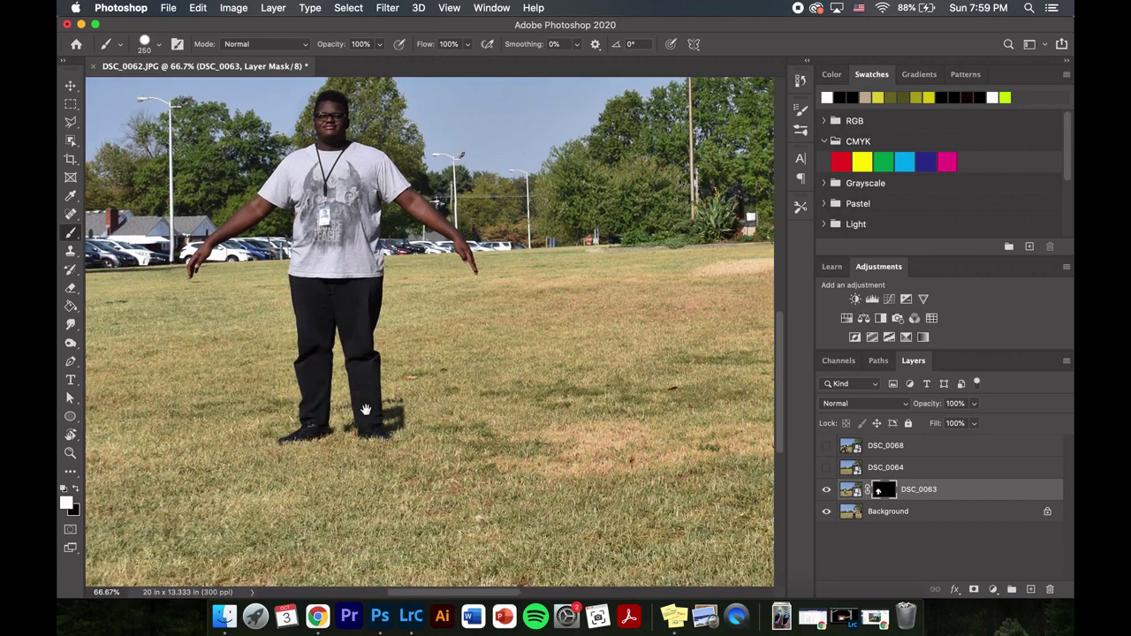
mouse_move(366, 391)
left_mouse_down()
mouse_move(498, 379)
mouse_move(551, 387)
left_mouse_up()
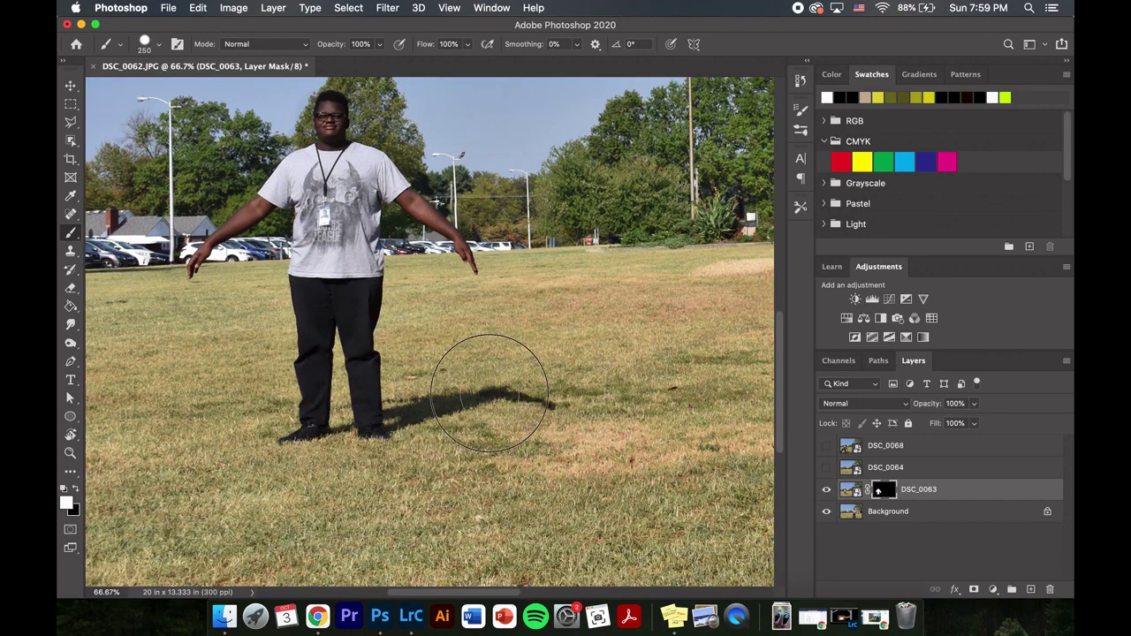
key("super+0")
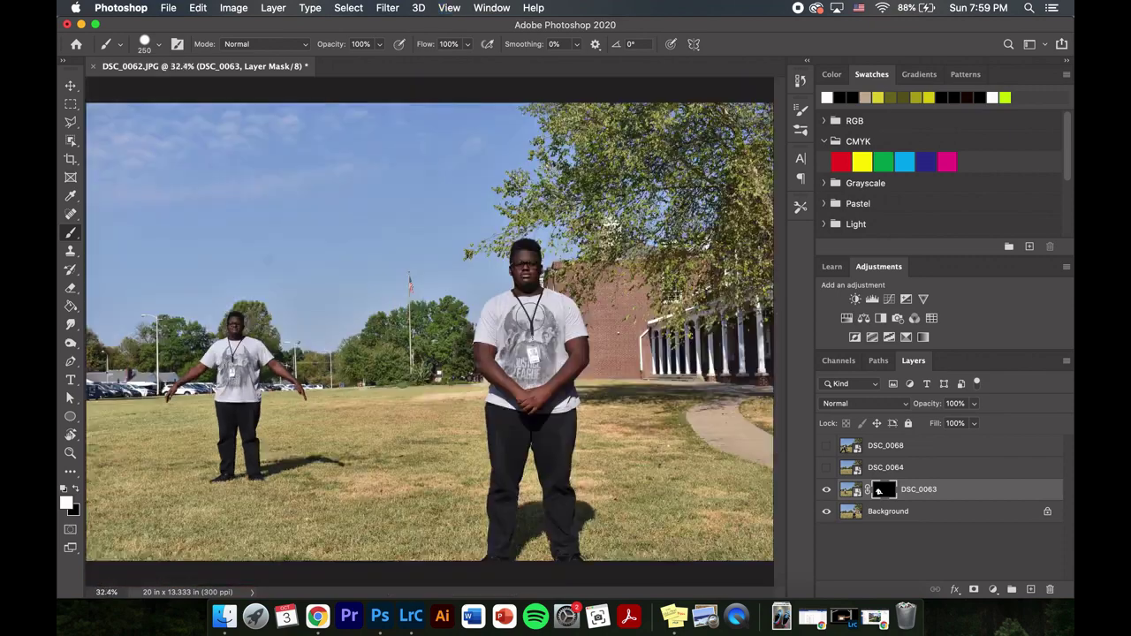
Make the DSC_0064 layer visible and add a layer mask to it.
left_click(826, 468)
left_click(893, 468)
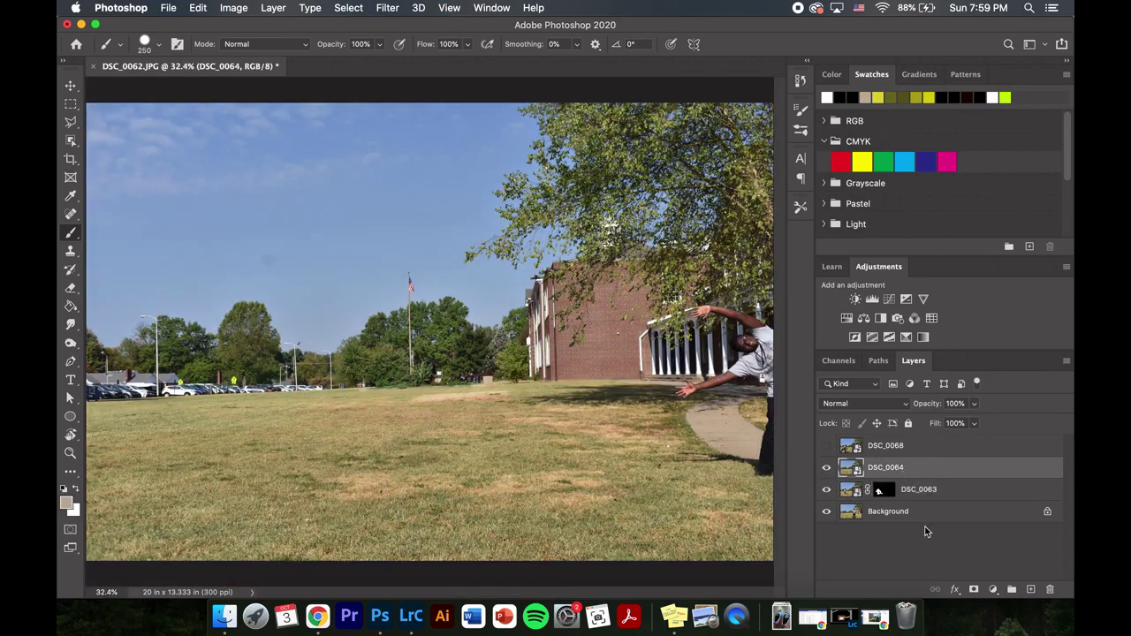
left_click(975, 590)
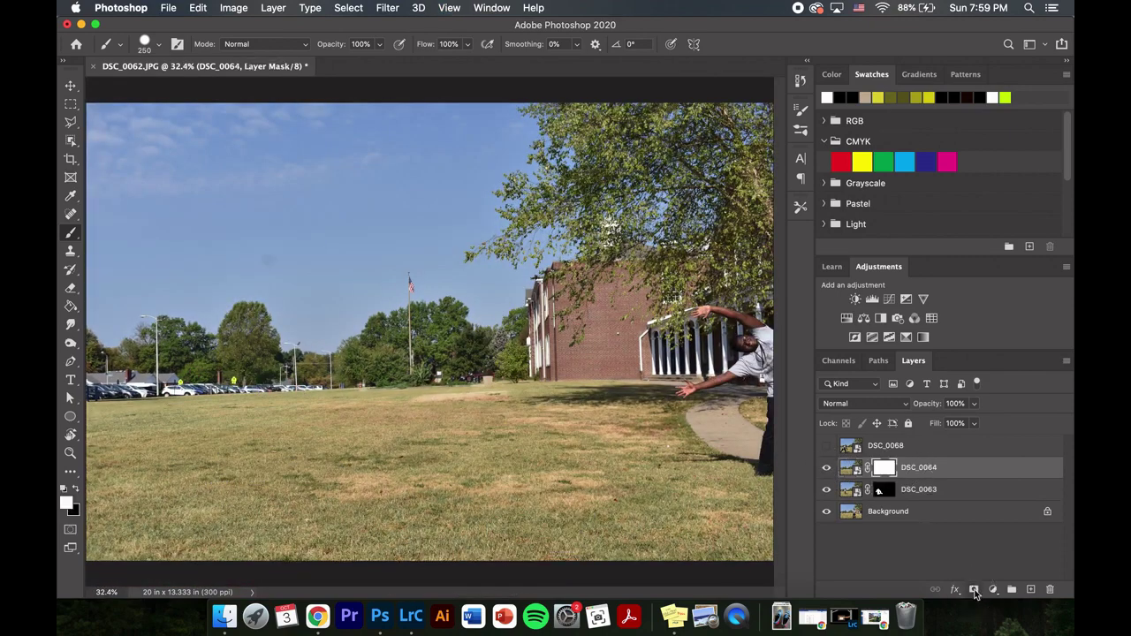
Fill the DSC_0064 layer mask with black using the Paint Bucket tool.
left_click(72, 306)
left_click(76, 488)
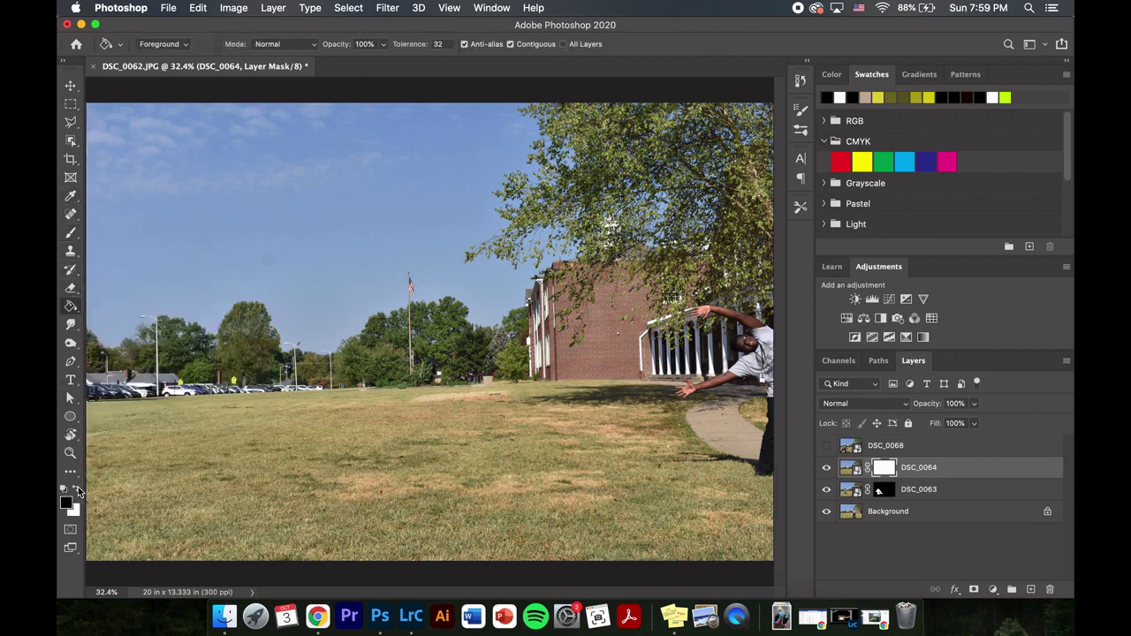
left_click(406, 401)
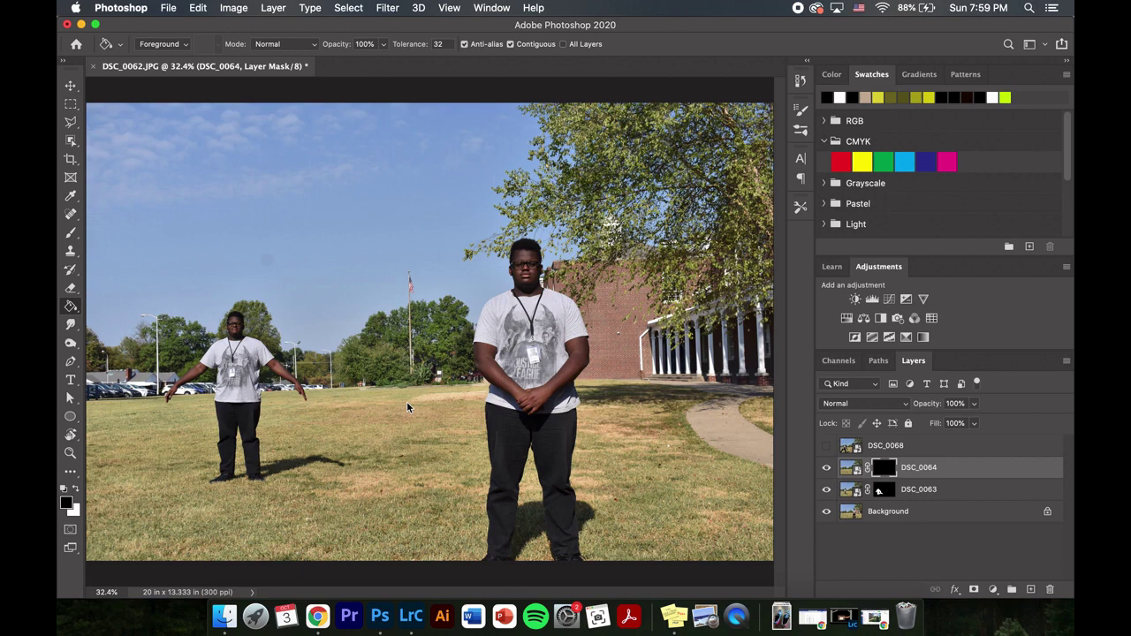
Paint white on the DSC_0064 mask over the area beside the columns and walkway to reveal the leaning figure and his shadow.
left_click(76, 492)
left_click(70, 234)
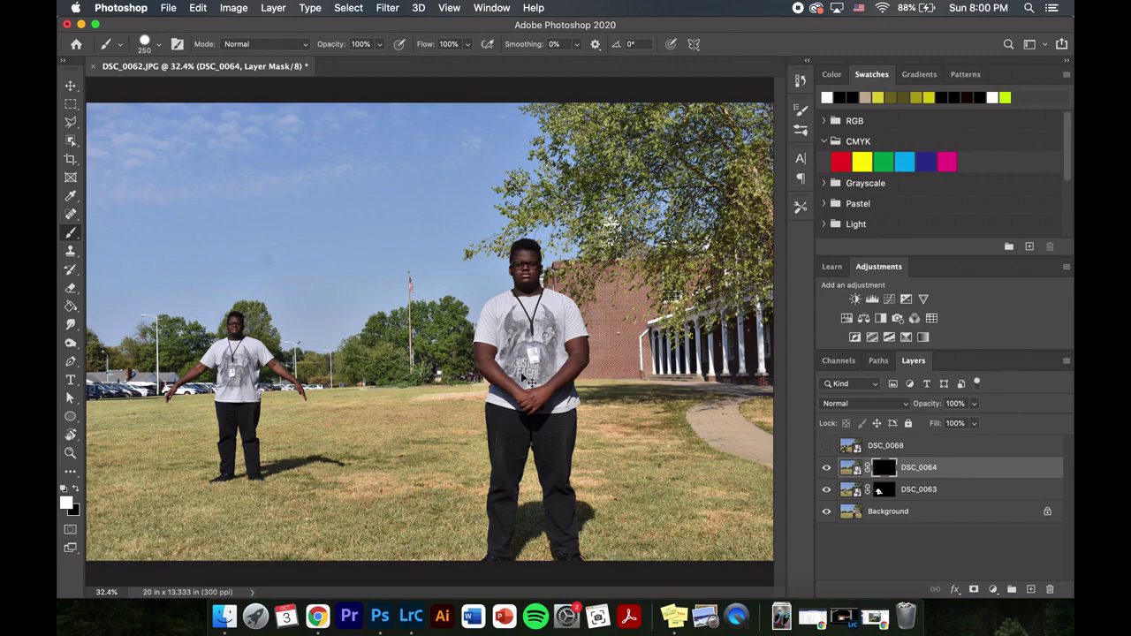
key("super+plus")
key("super+plus")
left_click_drag(683, 398, 220, 333)
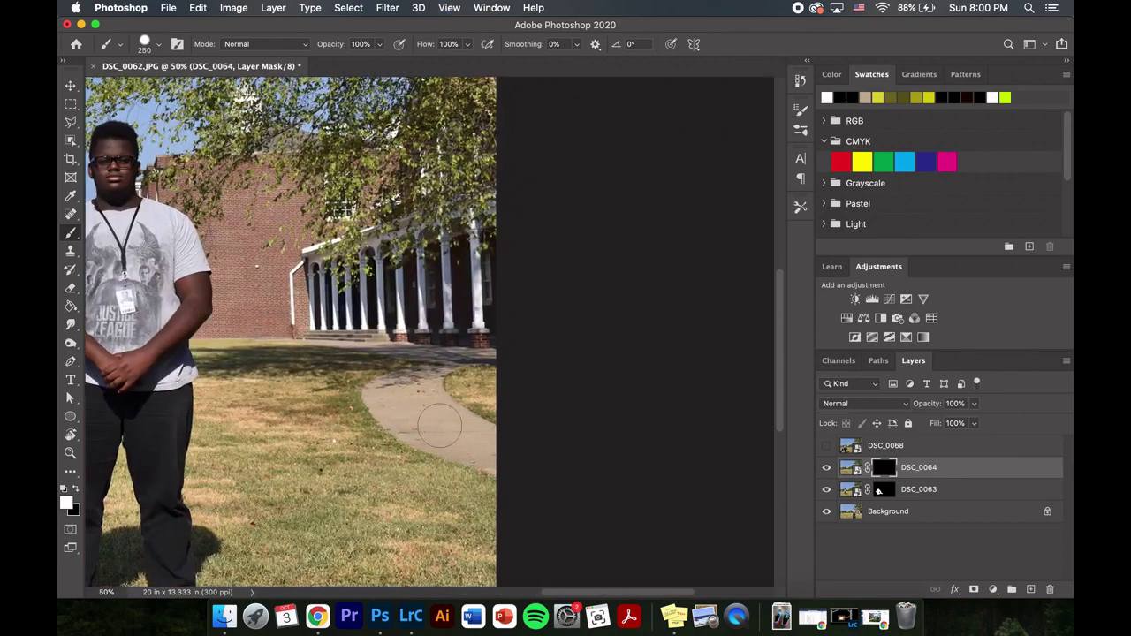
mouse_move(477, 355)
left_mouse_down()
mouse_move(468, 267)
mouse_move(478, 342)
mouse_move(414, 234)
mouse_move(308, 278)
mouse_move(315, 346)
mouse_move(365, 374)
mouse_move(486, 534)
mouse_move(303, 517)
left_mouse_up()
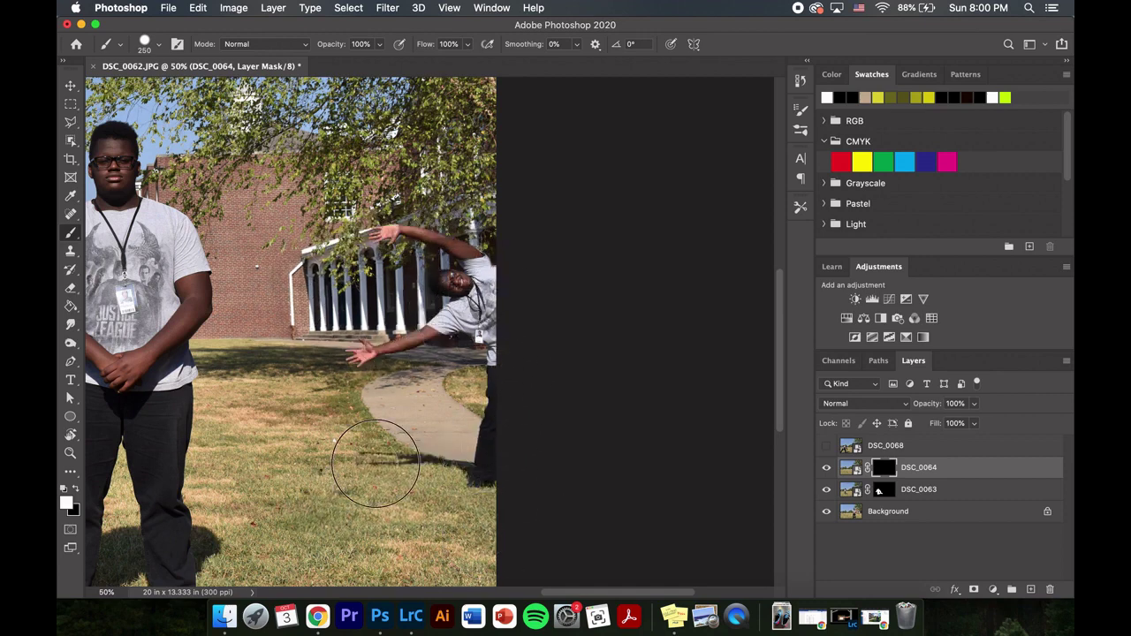
Paint black on the DSC_0064 mask over the building and grass beside the leaning figure to hide the excess revealed area.
key("x")
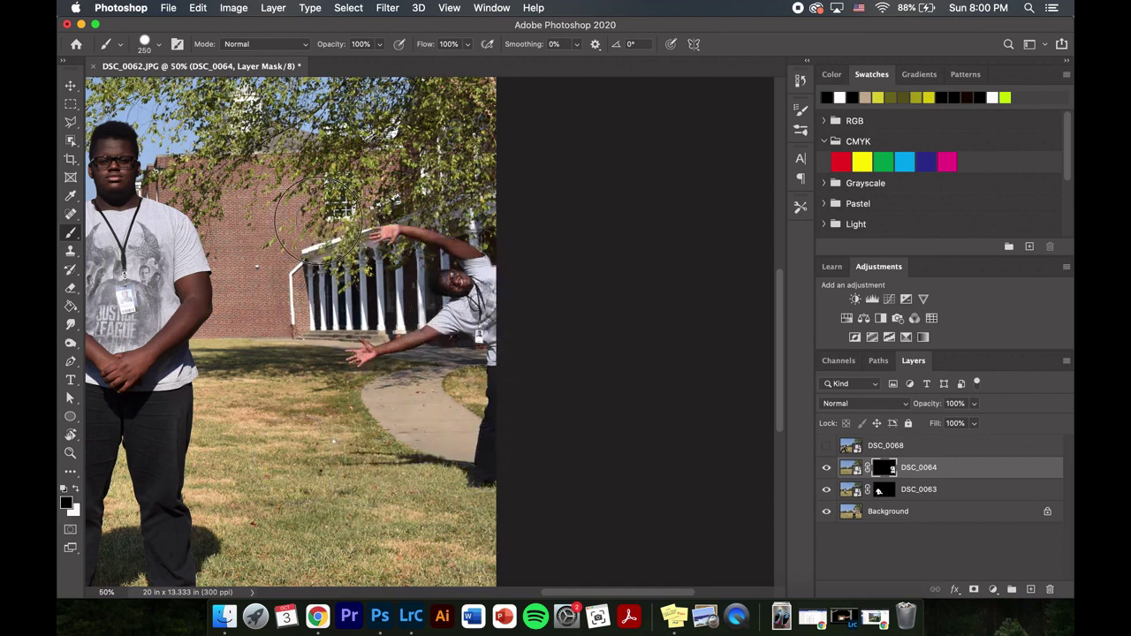
mouse_move(318, 221)
left_mouse_down()
mouse_move(412, 188)
mouse_move(359, 162)
mouse_move(299, 295)
mouse_move(281, 466)
left_mouse_up()
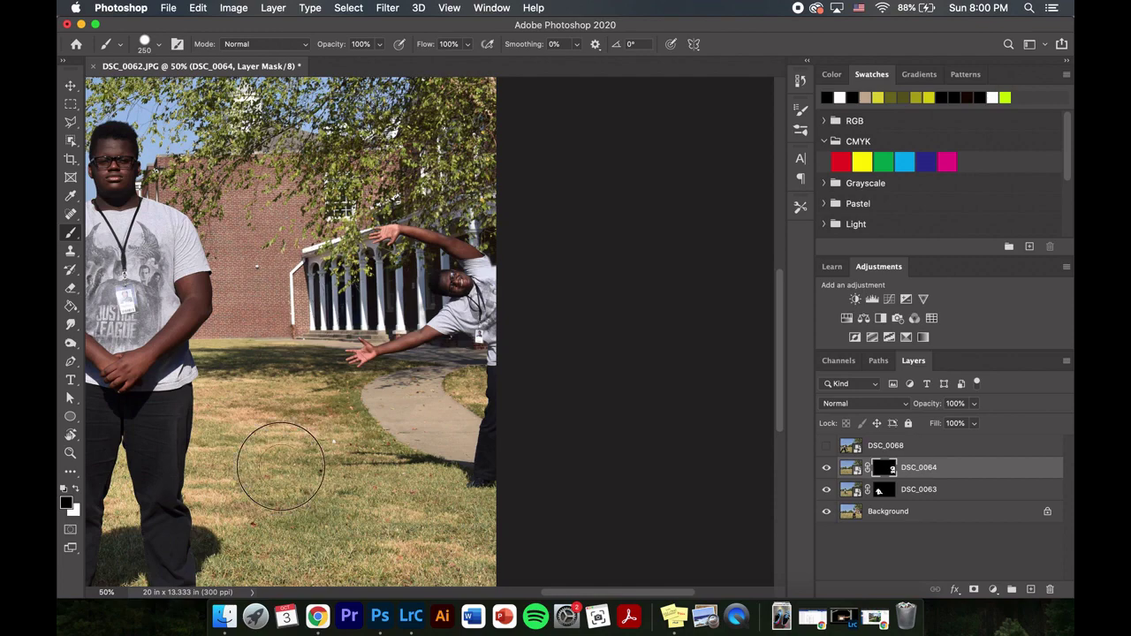
key("x")
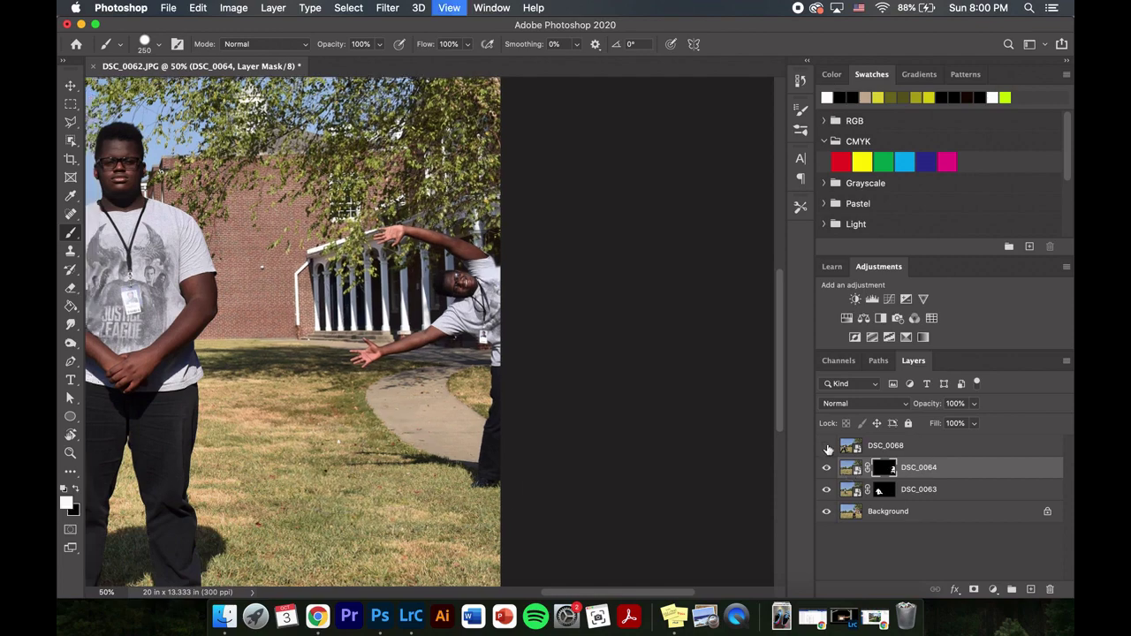
Make the DSC_0068 layer visible and add a layer mask to it.
key("super+0")
left_click(827, 447)
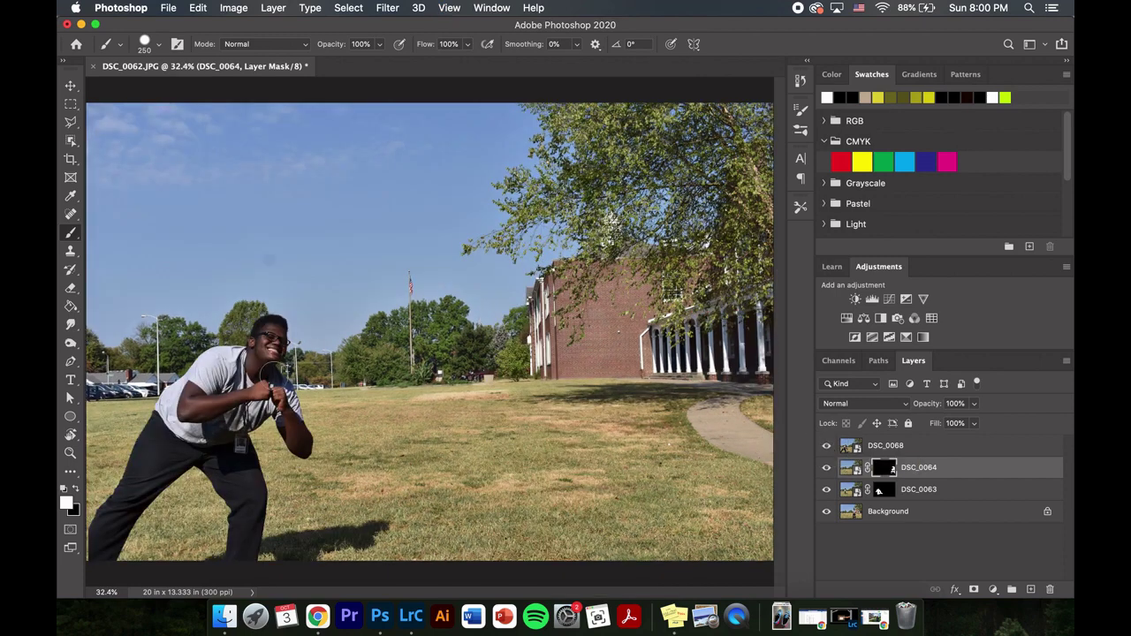
left_click(971, 447)
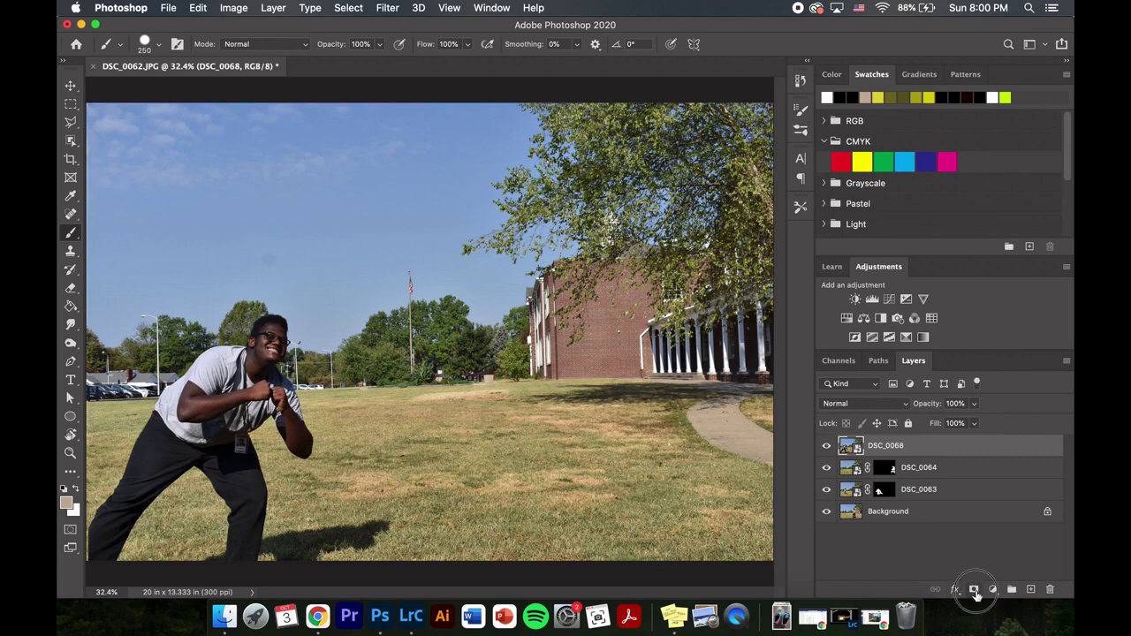
left_click(974, 589)
Fill the DSC_0068 layer mask with black using the Paint Bucket tool.
left_click(76, 489)
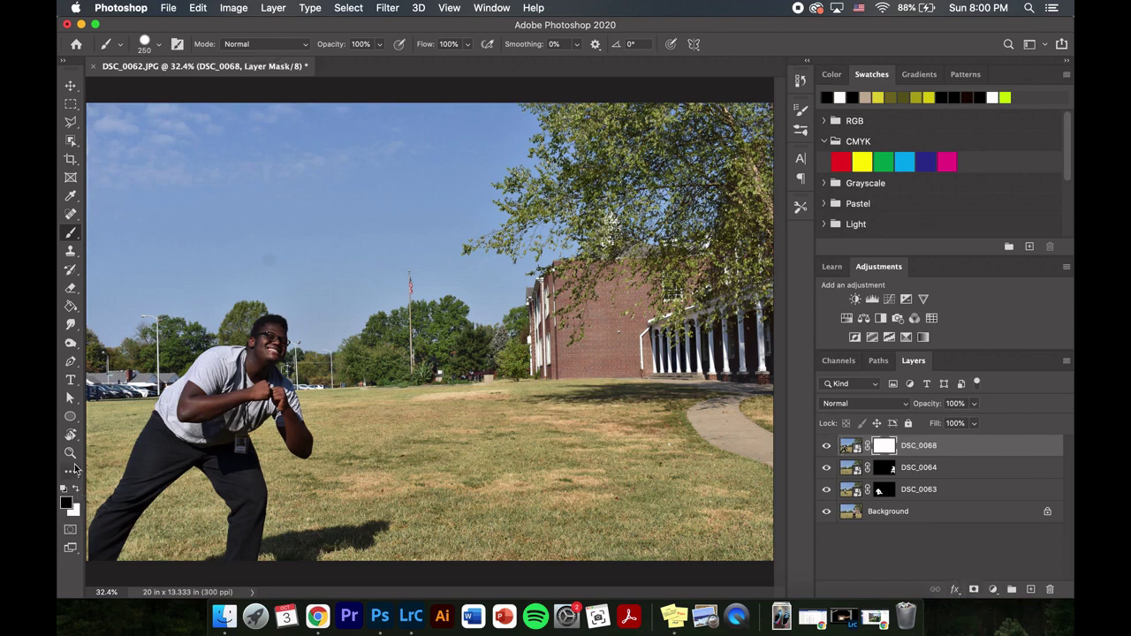
left_click(71, 306)
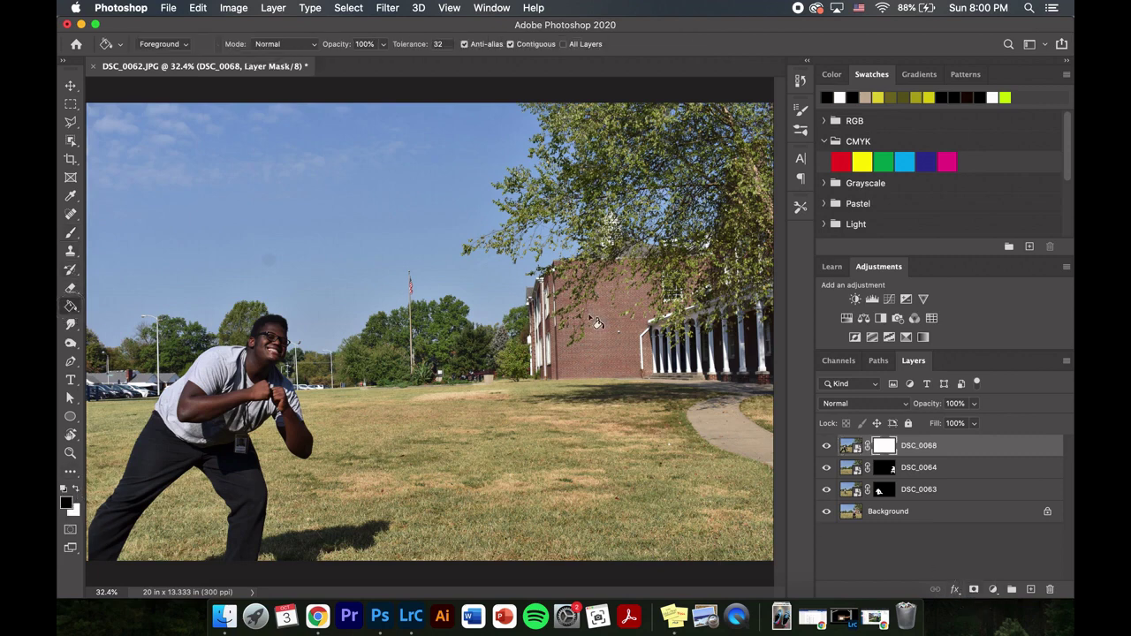
left_click(221, 352)
Paint white on the DSC_0068 mask over the crouching figure's head, torso, arms and rear leg, enlarging the brush to 700 px.
left_click(71, 232)
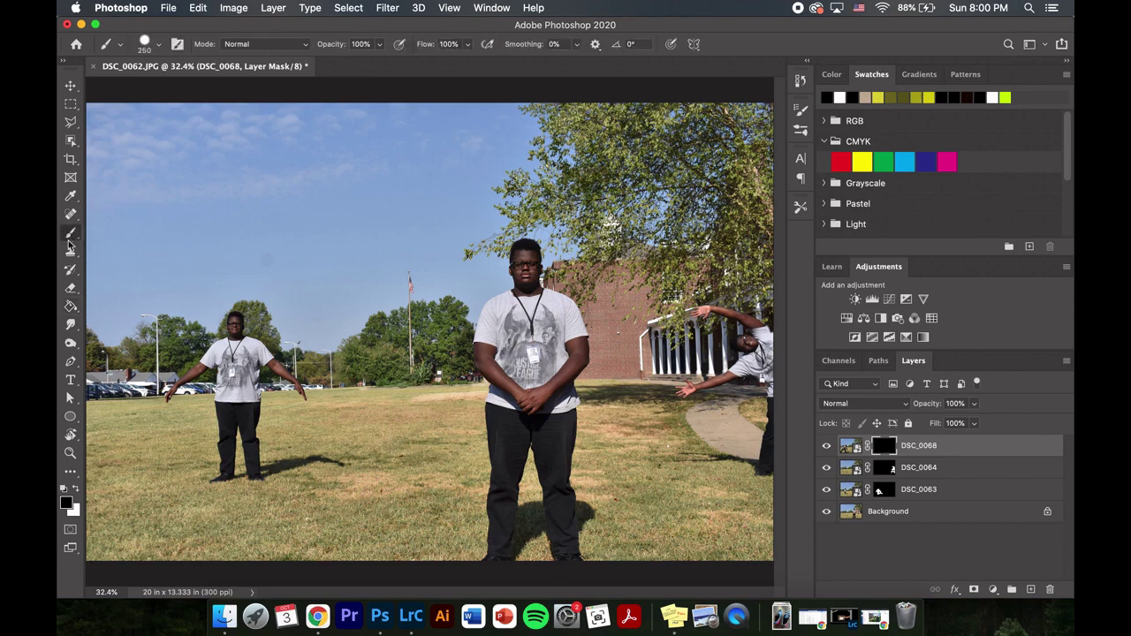
left_click(77, 490)
mouse_move(228, 466)
left_mouse_down()
mouse_move(171, 480)
mouse_move(238, 459)
mouse_move(182, 449)
mouse_move(206, 435)
mouse_move(176, 378)
mouse_move(216, 398)
left_mouse_up()
key("super+equal")
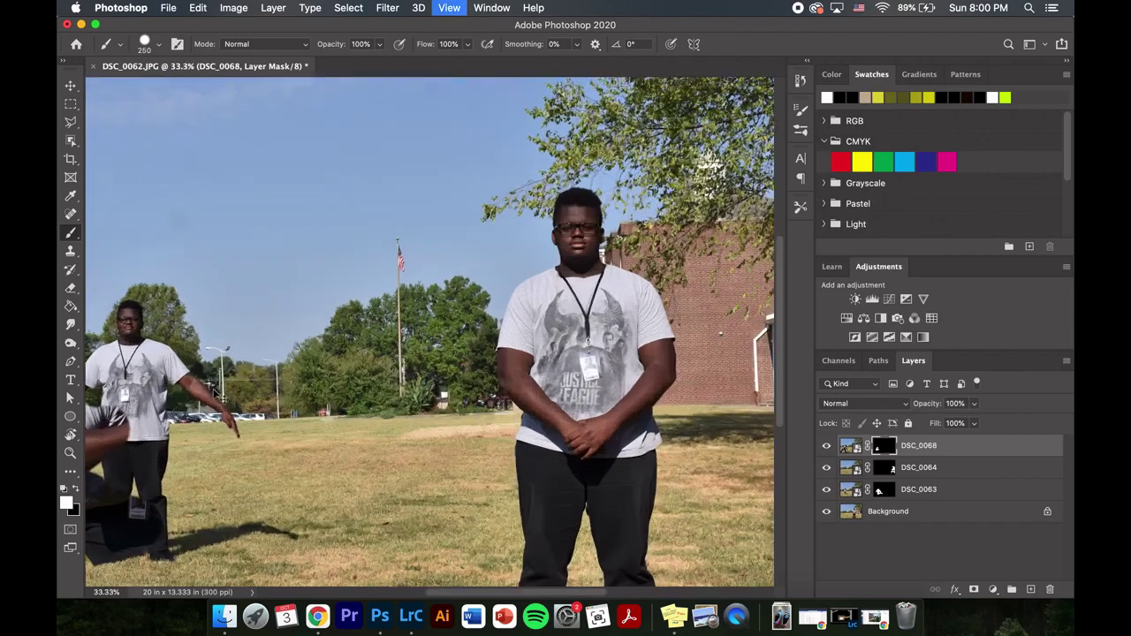
key("super+equal")
key("super+equal")
key("super+equal")
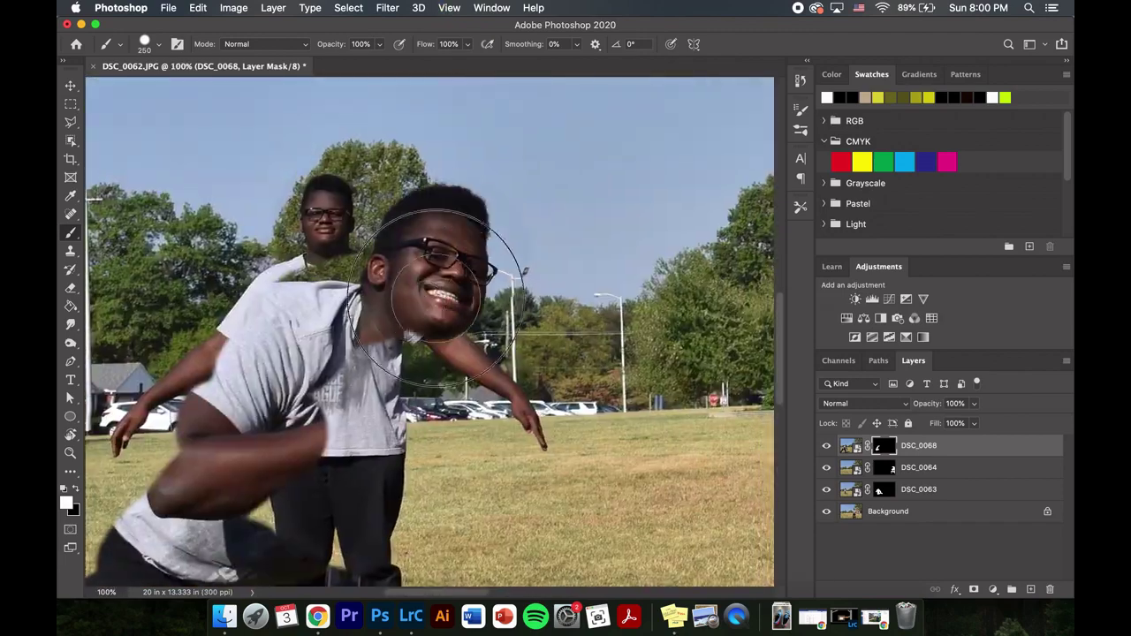
mouse_move(417, 433)
left_mouse_down()
mouse_move(417, 375)
mouse_move(489, 338)
mouse_move(229, 308)
mouse_move(178, 329)
mouse_move(362, 208)
left_mouse_up()
scroll(417, 375, "down", 3)
left_click_drag(362, 209, 303, 421)
left_click_drag(246, 460, 330, 292)
left_click_drag(330, 292, 207, 545)
Paint white on the DSC_0068 mask over the crouching figure's front leg and the grass beside it to reveal his shadow.
key("super+minus")
key("super+minus")
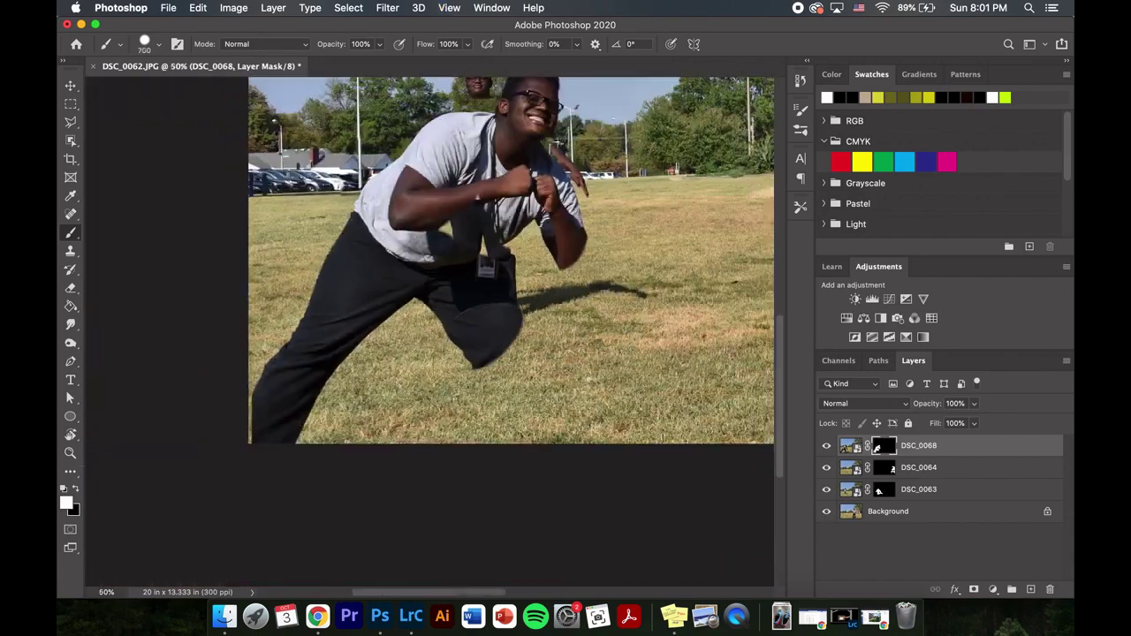
left_click_drag(522, 411, 636, 427)
Refine the DSC_0068 mask around the crouching figure's thigh and the nearby shadow with a 100 px brush, alternating white and black.
key("bracketleft")
key("bracketleft")
key("bracketleft")
key("bracketleft")
key("bracketleft")
key("bracketleft")
key("bracketleft")
key("bracketleft")
key("bracketleft")
key("bracketleft")
key("super+equal")
key("super+equal")
key("super+equal")
scroll(297, 354, "down", 4)
key("x")
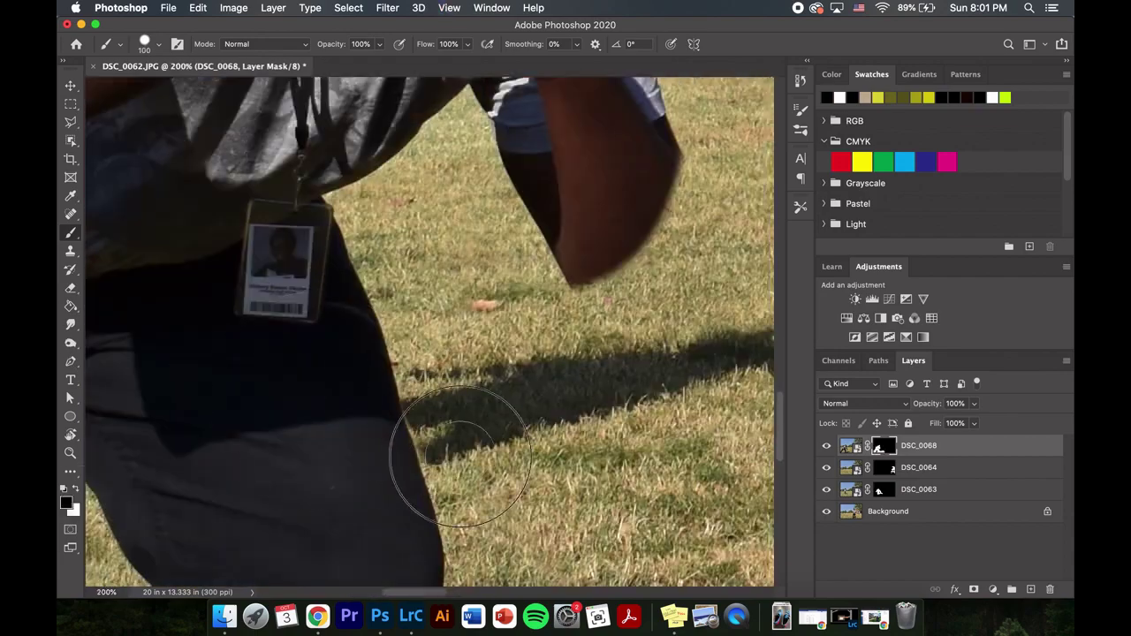
key("x")
mouse_move(431, 371)
left_mouse_down()
mouse_move(392, 232)
mouse_move(408, 290)
mouse_move(498, 232)
mouse_move(561, 245)
mouse_move(468, 388)
left_mouse_up()
key("x")
scroll(411, 313, "right", 4)
scroll(412, 313, "up", 2)
key("x")
key("x")
left_click_drag(454, 448, 512, 447)
Paint black on the DSC_0068 mask along the crouching figure's shoulder to uncover the rear figure's arm, reducing the brush to 15 px.
scroll(609, 362, "up", 6)
scroll(610, 362, "left", 2)
key("bracketleft")
key("bracketleft")
key("bracketleft")
key("bracketleft")
key("bracketleft")
key("super+equal")
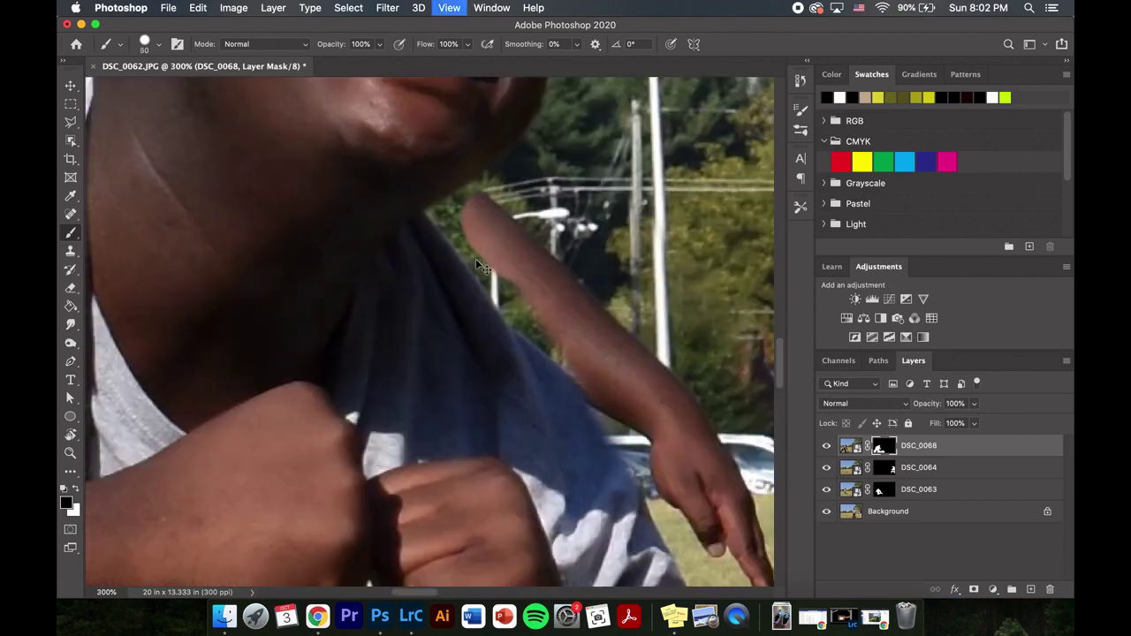
key("super+equal")
key("super+equal")
key("bracketleft")
key("bracketleft")
key("bracketleft")
key("bracketleft")
key("bracketleft")
key("bracketleft")
key("bracketleft")
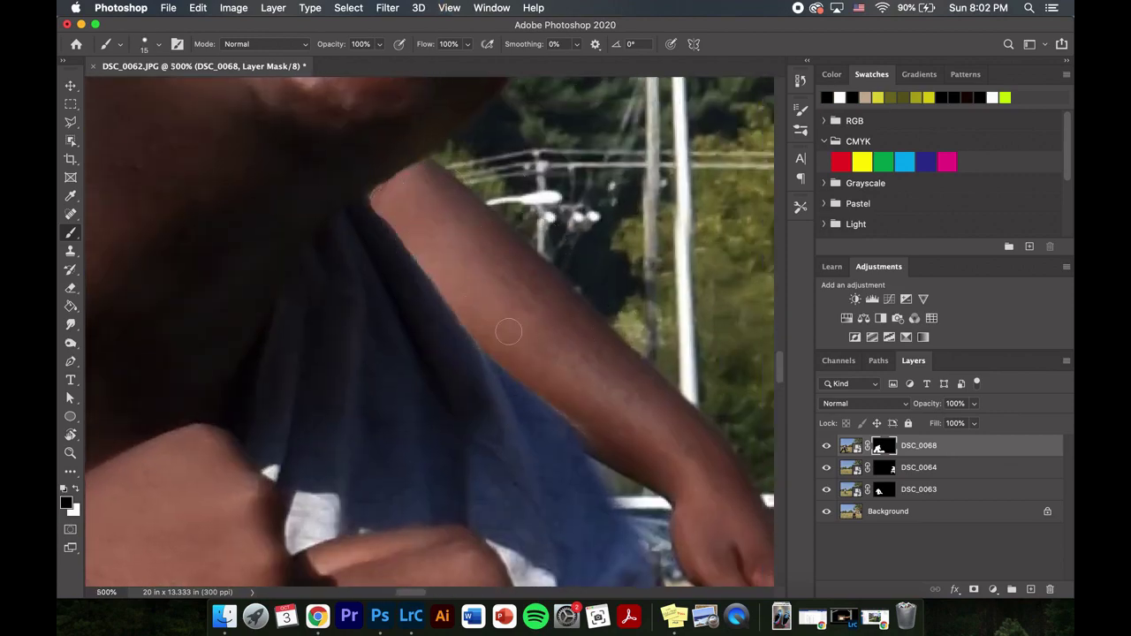
Paint black on the DSC_0068 mask above the crouching figure's shoulder to uncover the rear figure's shirt, reducing the brush to 7 px.
key("super+minus")
key("super+minus")
scroll(378, 303, "up", 4)
scroll(378, 303, "left", 5)
mouse_move(457, 356)
left_mouse_down()
mouse_move(290, 401)
mouse_move(415, 412)
left_mouse_up()
key("super+equal")
key("super+equal")
key("bracketleft")
key("bracketleft")
key("bracketleft")
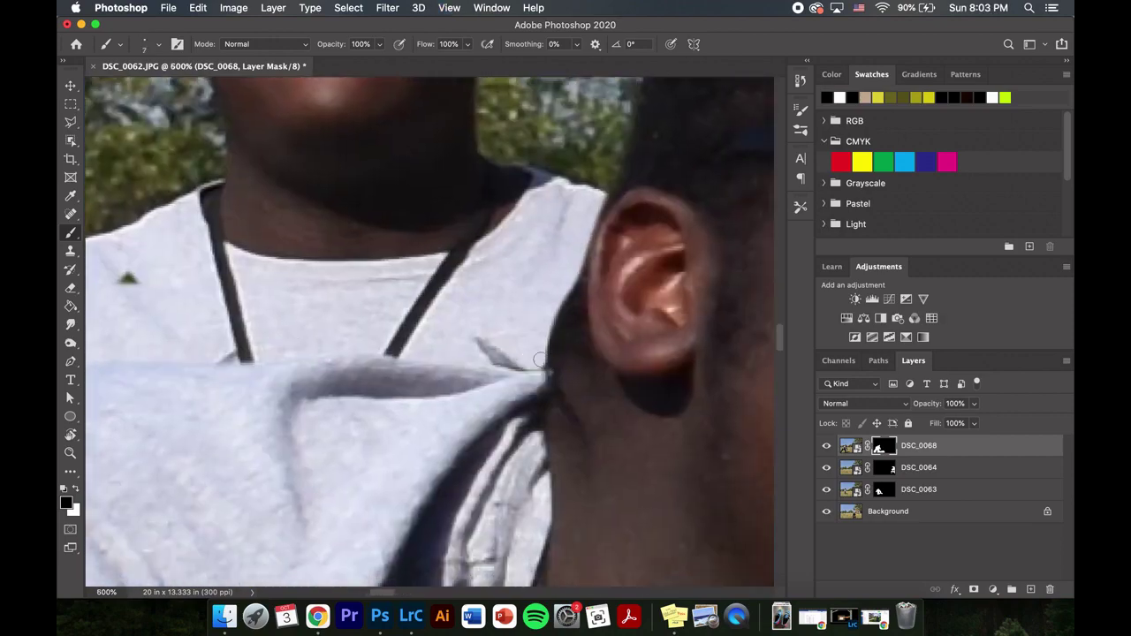